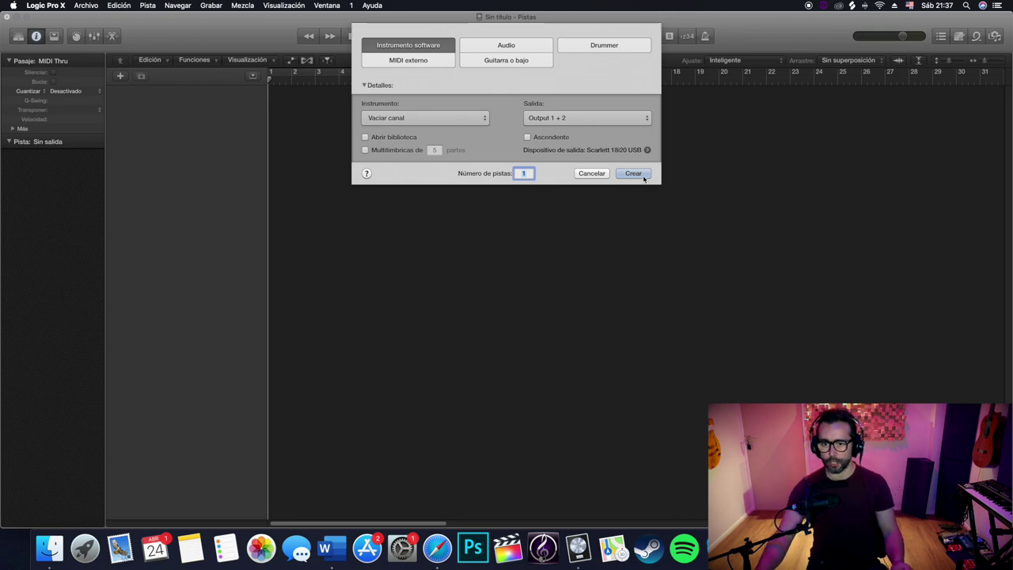
- Create software instrument track Inst 1 with Serum (Stereo) loaded, moving the Serum window aside
click(643, 177)
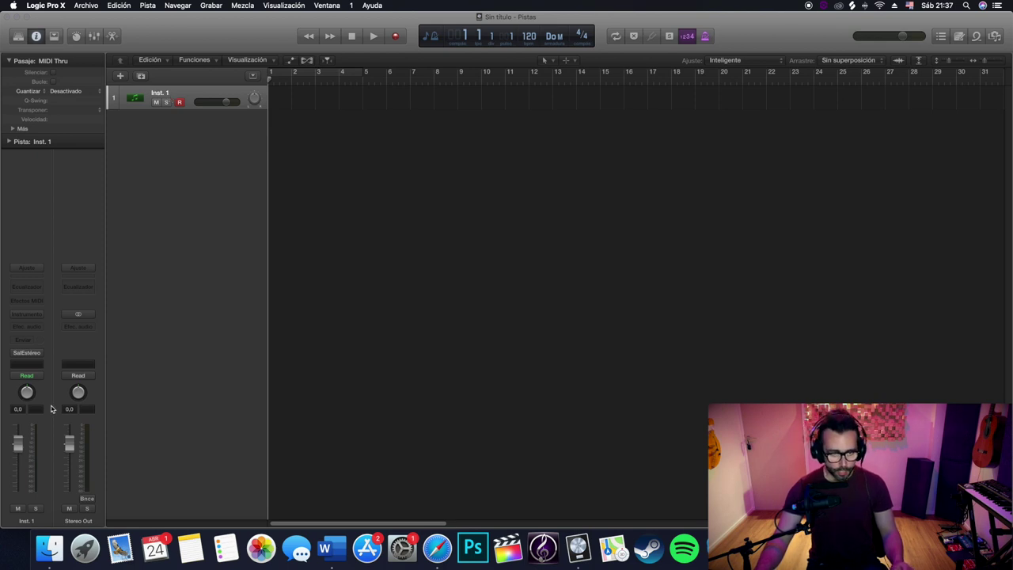
click(27, 318)
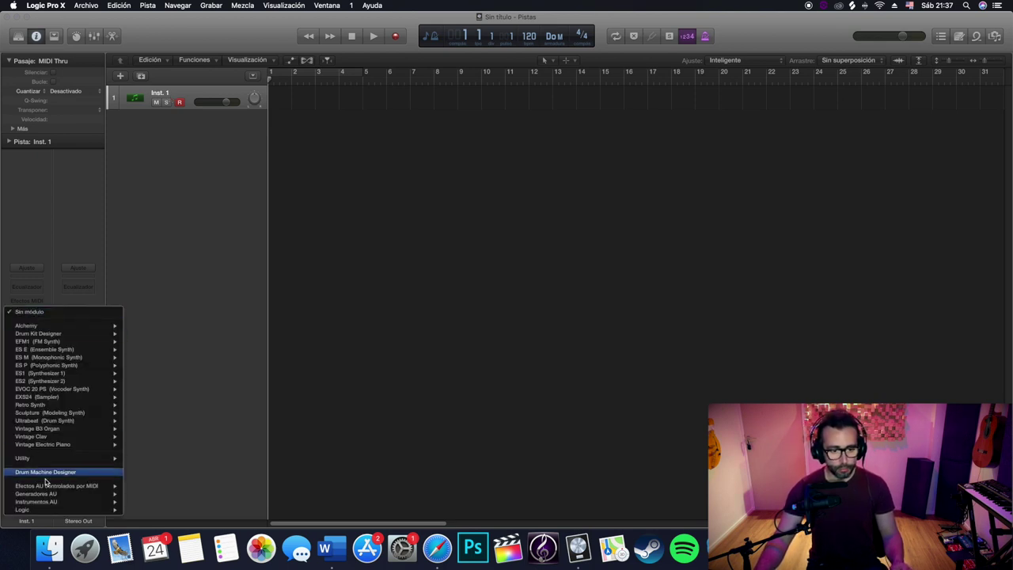
mouse_move(47, 501)
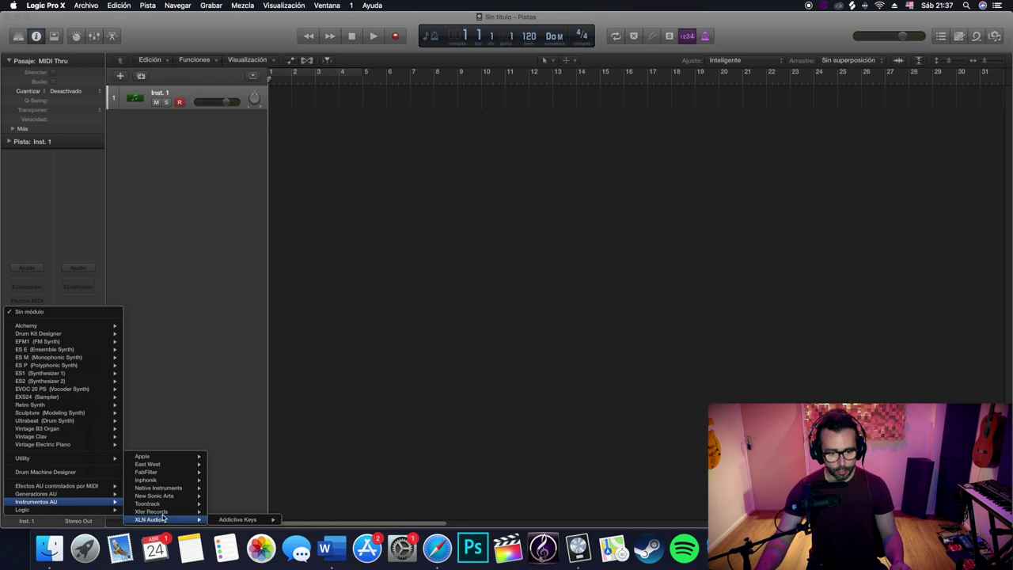
mouse_move(162, 512)
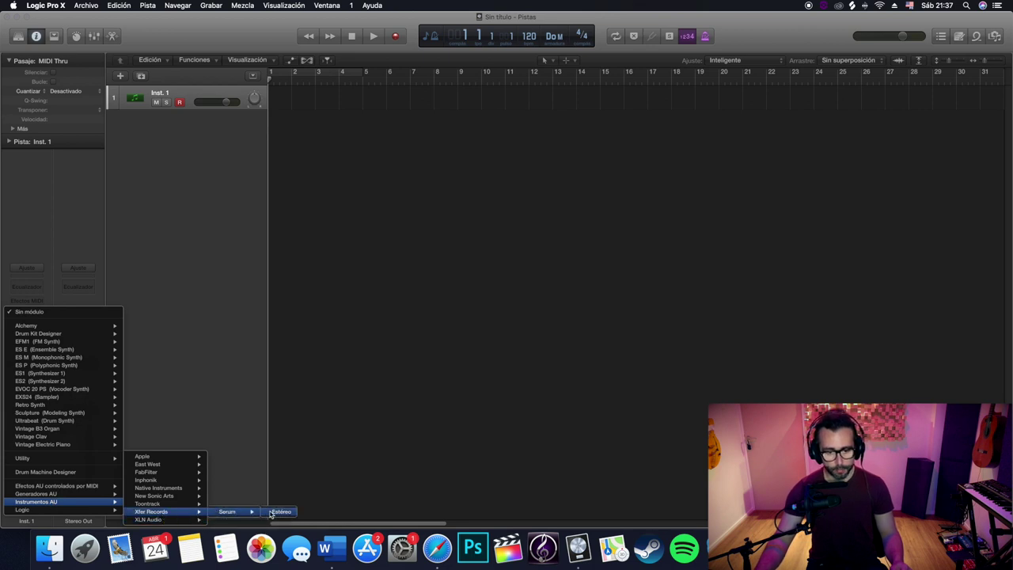
click(273, 512)
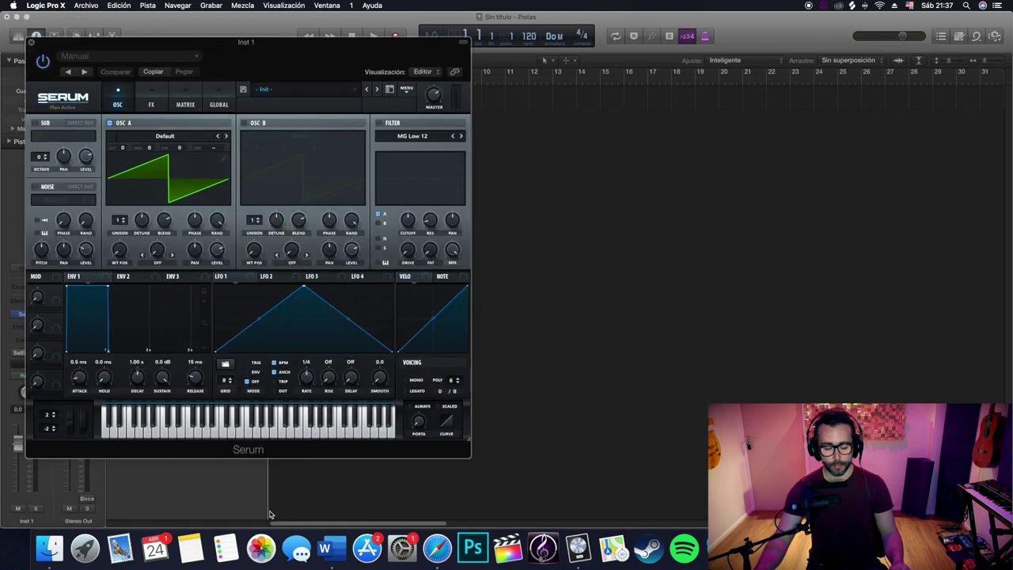
drag(248, 48, 563, 43)
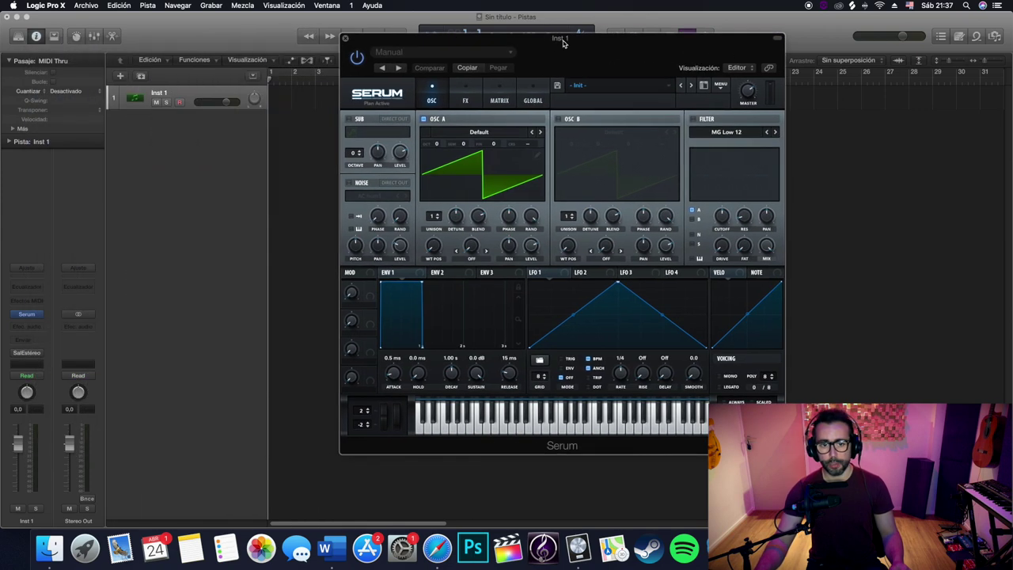
- Turn off Serum's oscillator A and enable the noise source using the Attacks_Misc snap 1 sample
click(424, 118)
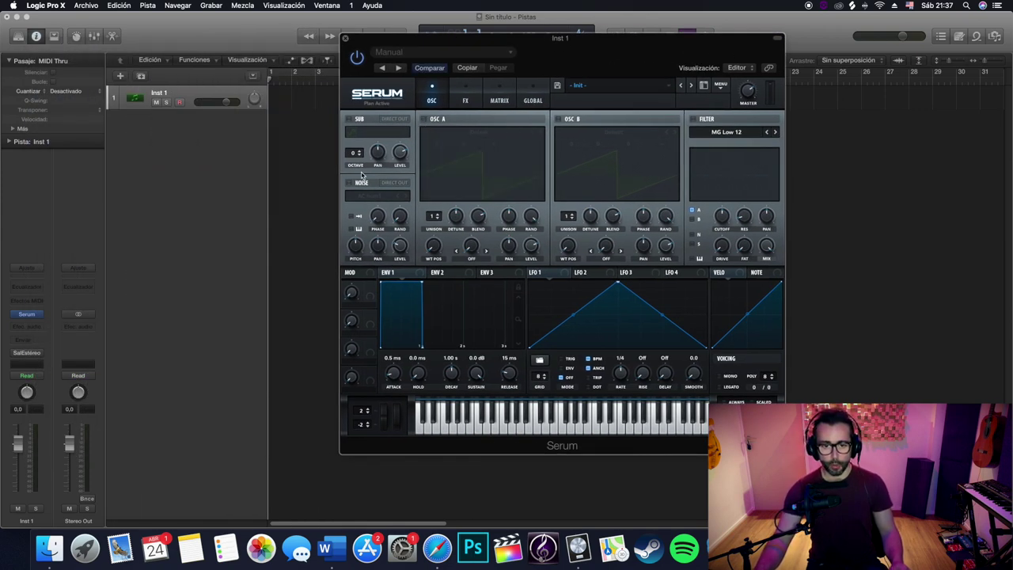
click(349, 183)
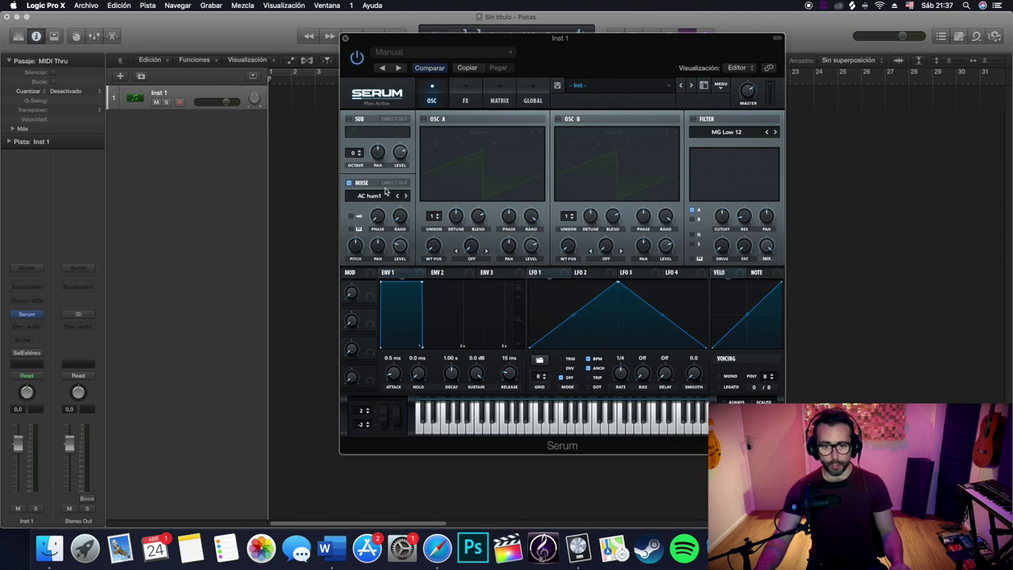
click(378, 197)
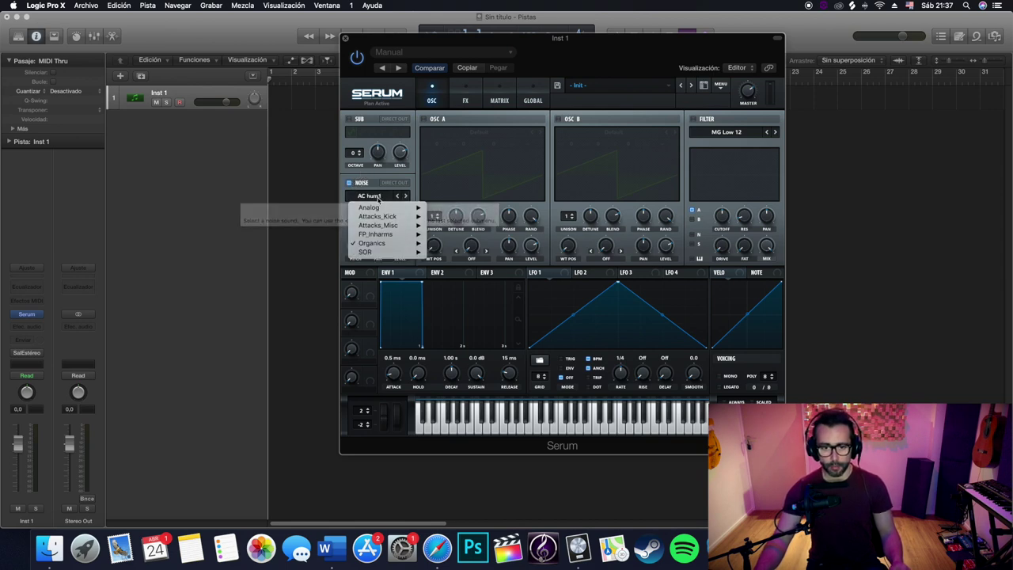
mouse_move(385, 227)
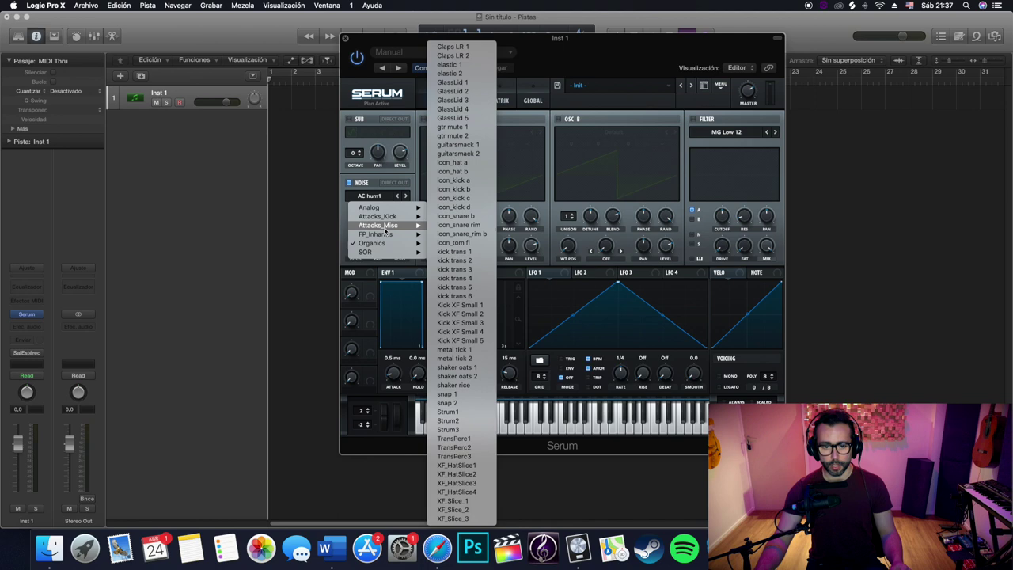
click(478, 394)
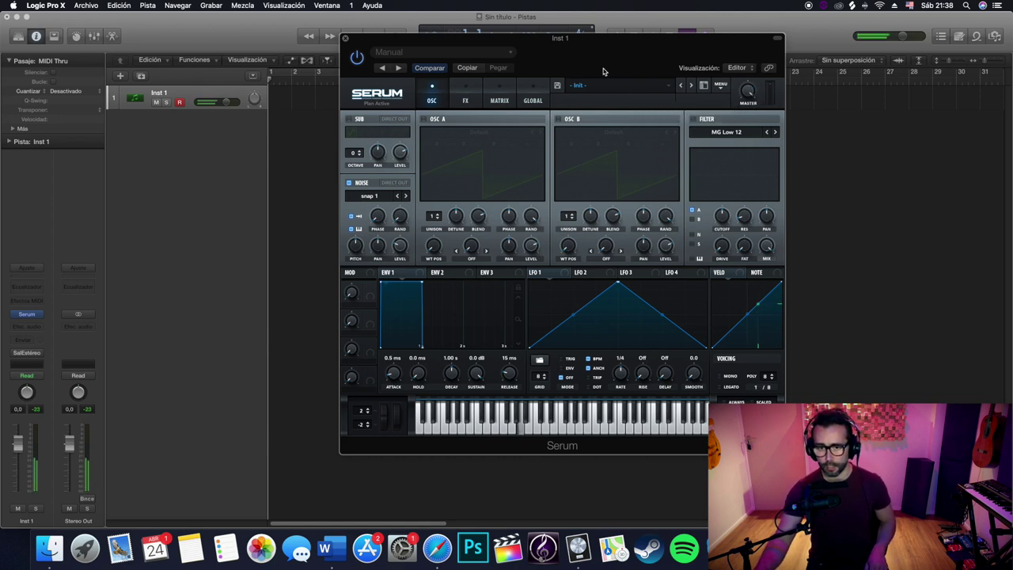
- Enable Serum's Tube distortion with a POST filter, a higher cutoff and 100% drive
click(477, 96)
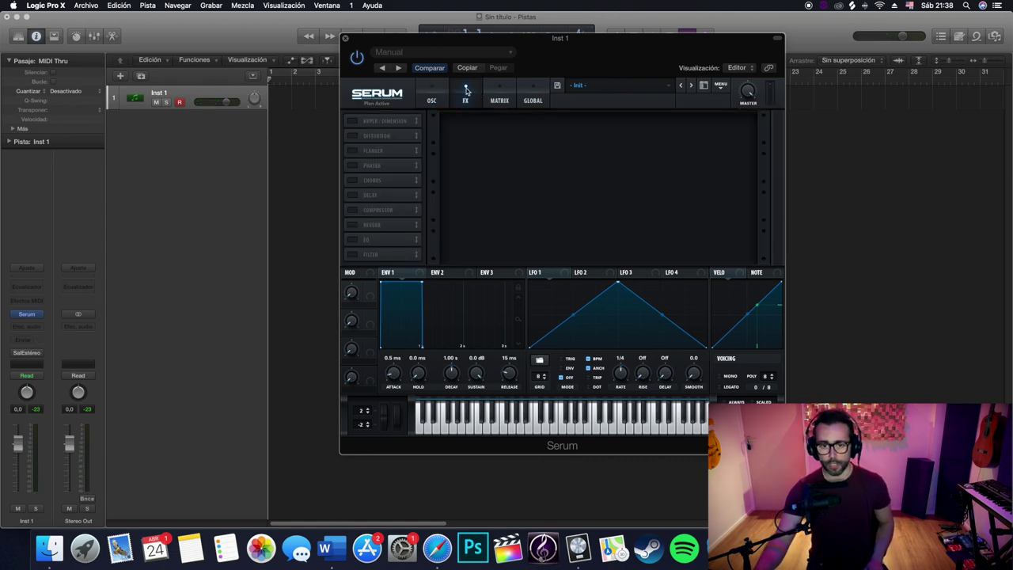
click(354, 138)
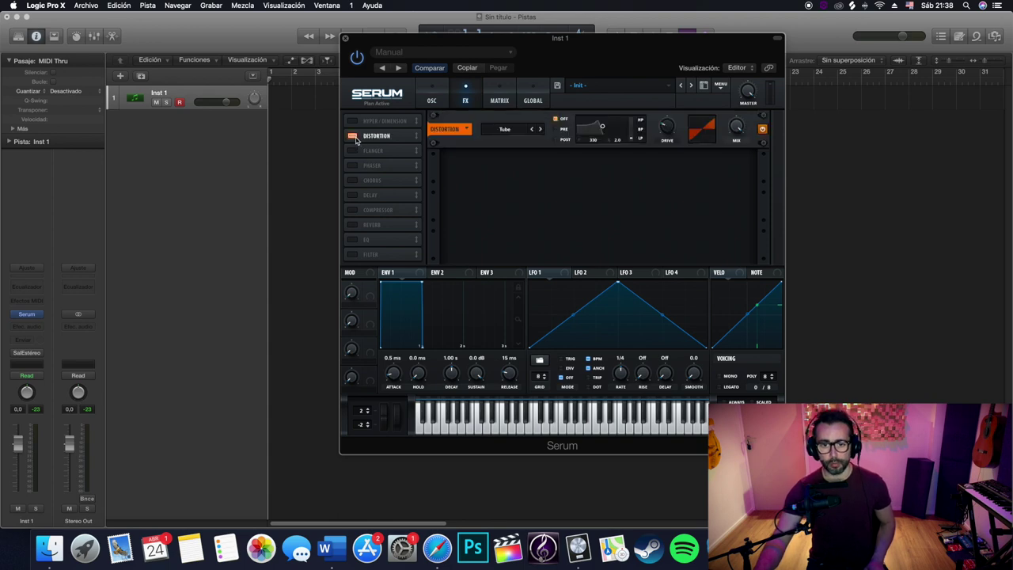
click(556, 140)
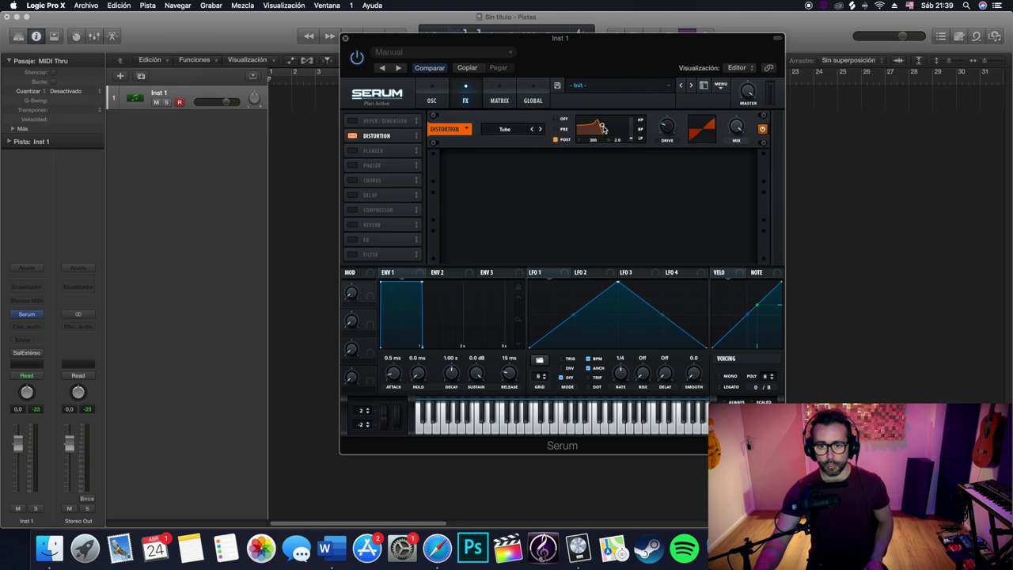
drag(603, 133, 625, 134)
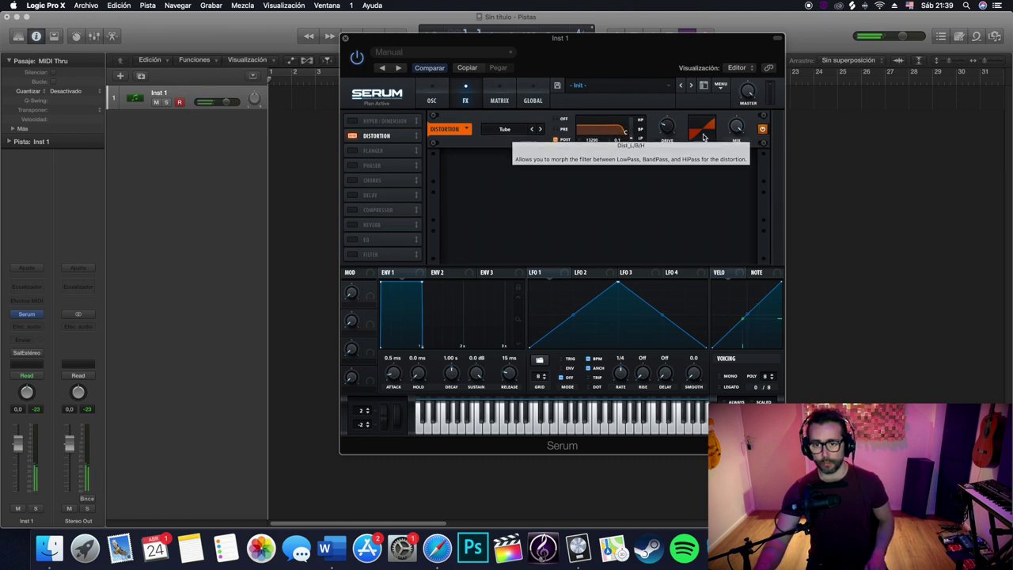
drag(670, 106, 667, 40)
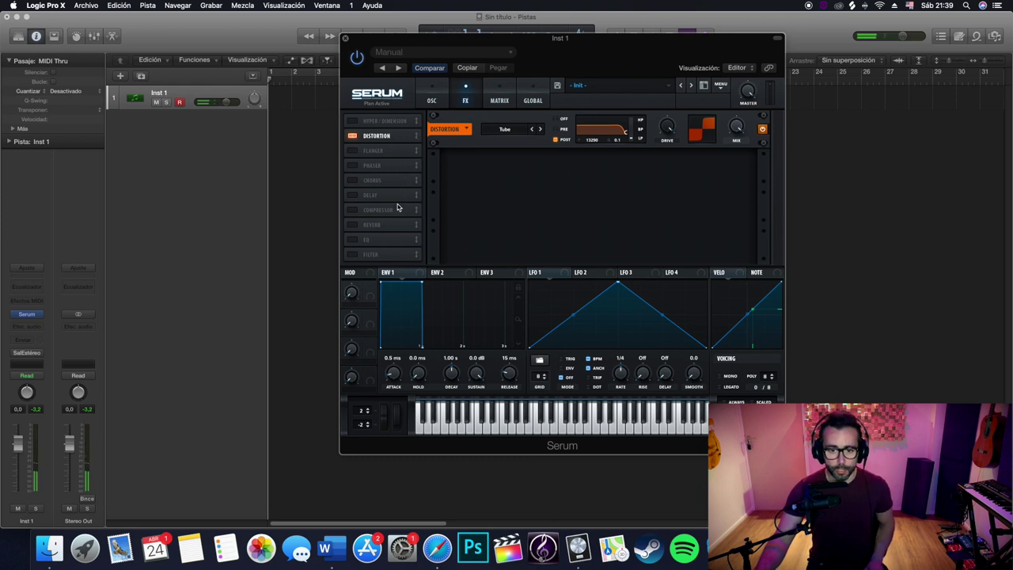
- Enable Serum's compressor, place it after the distortion, and set its threshold to -41.7 dB
click(368, 214)
drag(371, 215, 390, 155)
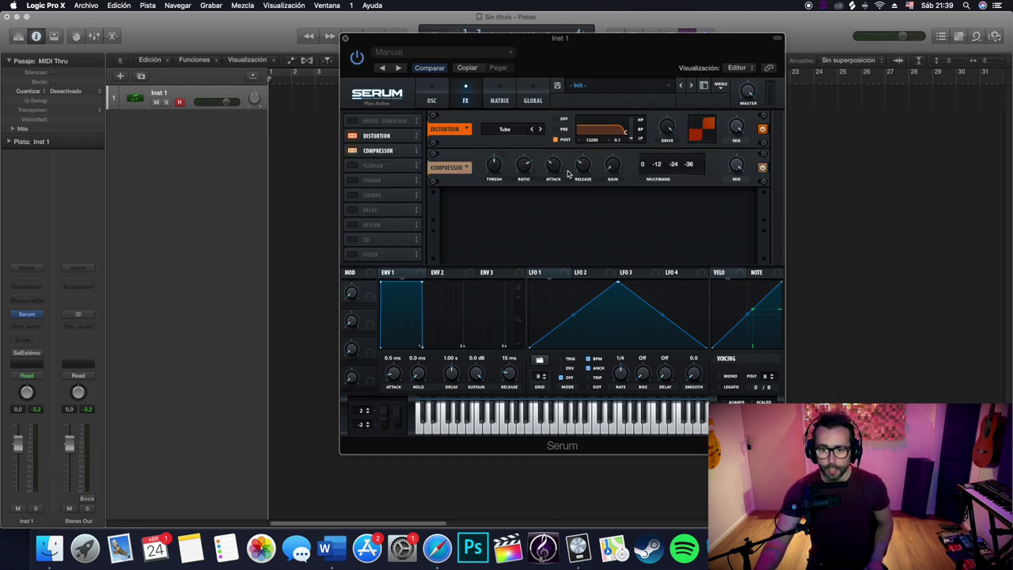
drag(494, 168, 493, 129)
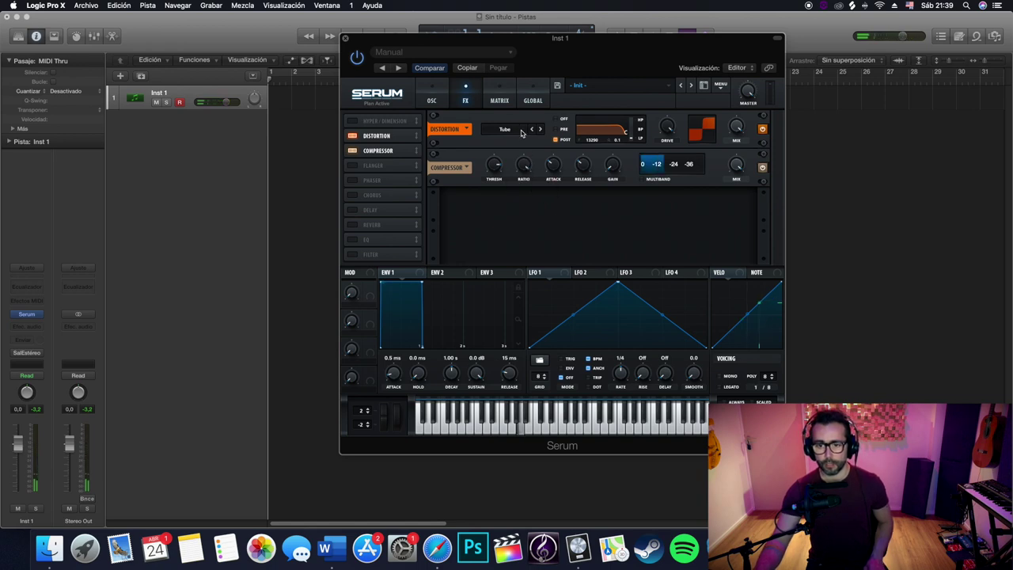
mouse_move(521, 173)
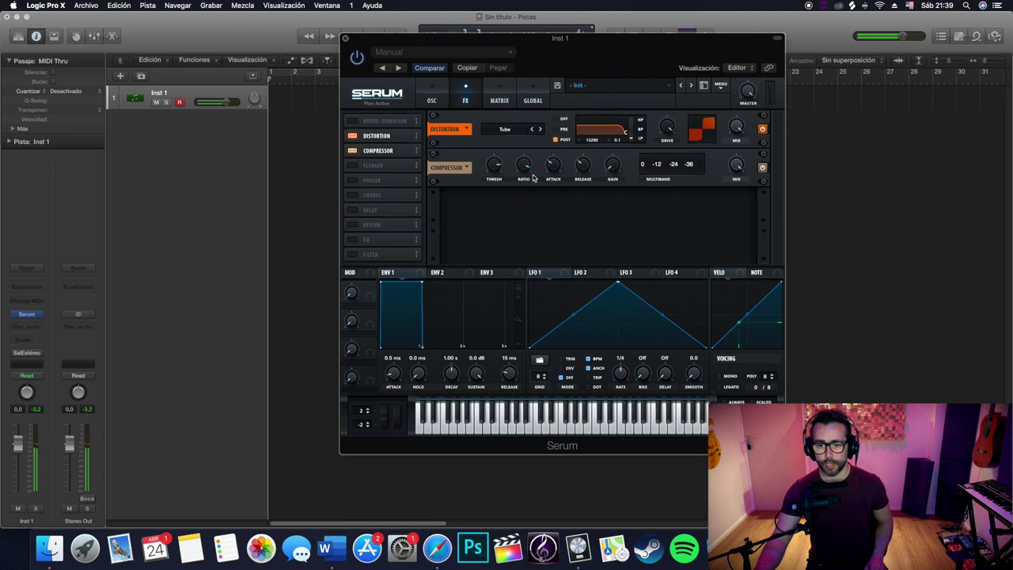
mouse_move(554, 166)
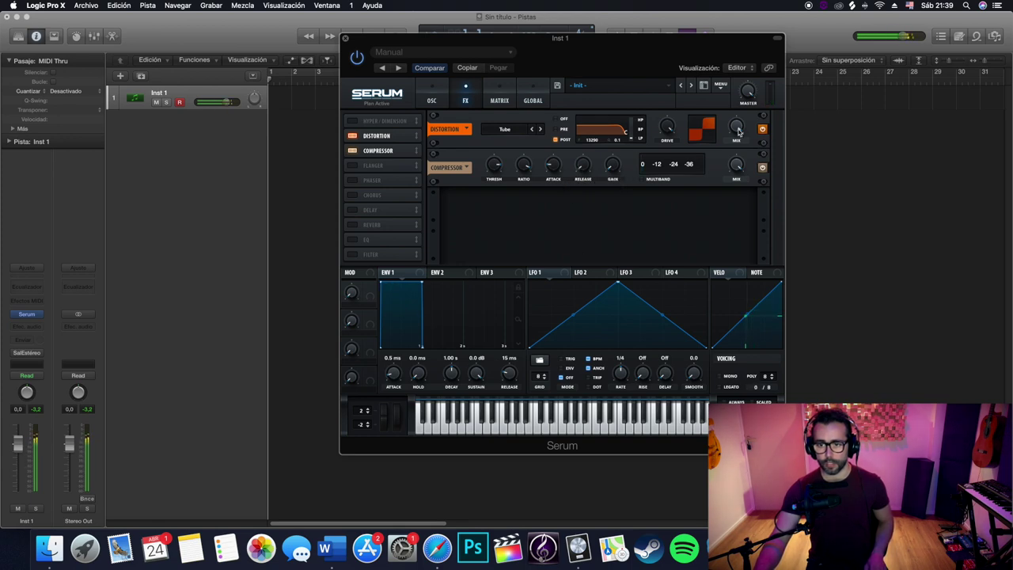
- Lower Serum's master volume, raise compressor gain to 16.4 dB, and move the EQ third in the chain
mouse_move(749, 96)
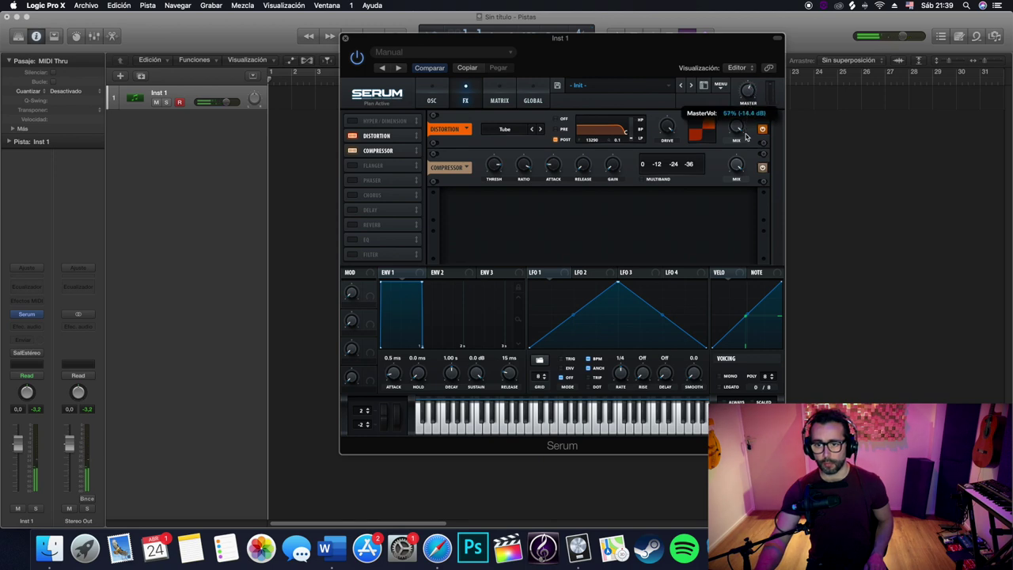
drag(746, 149, 746, 149)
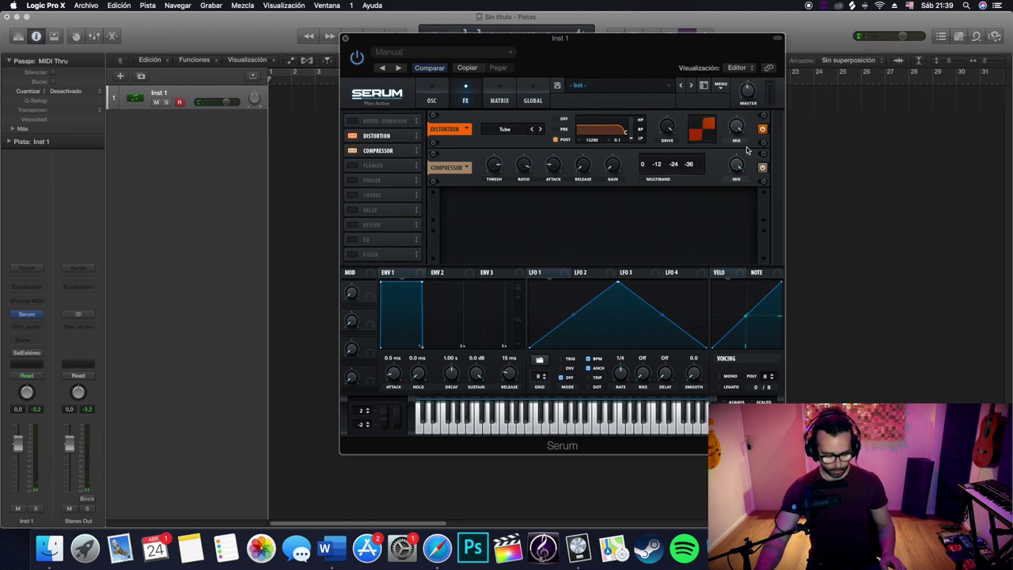
scroll(746, 92, up, 5)
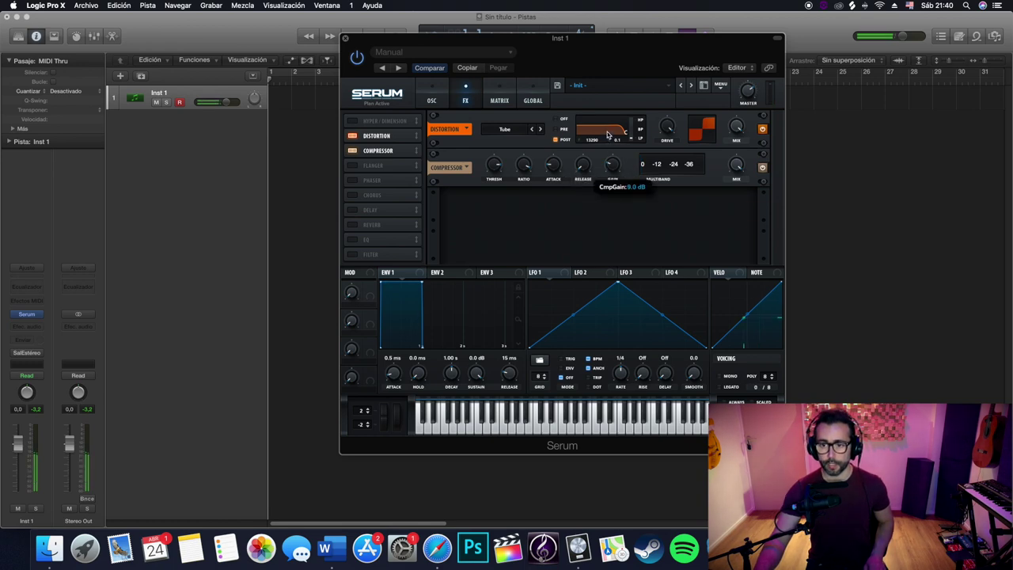
drag(607, 130, 611, 119)
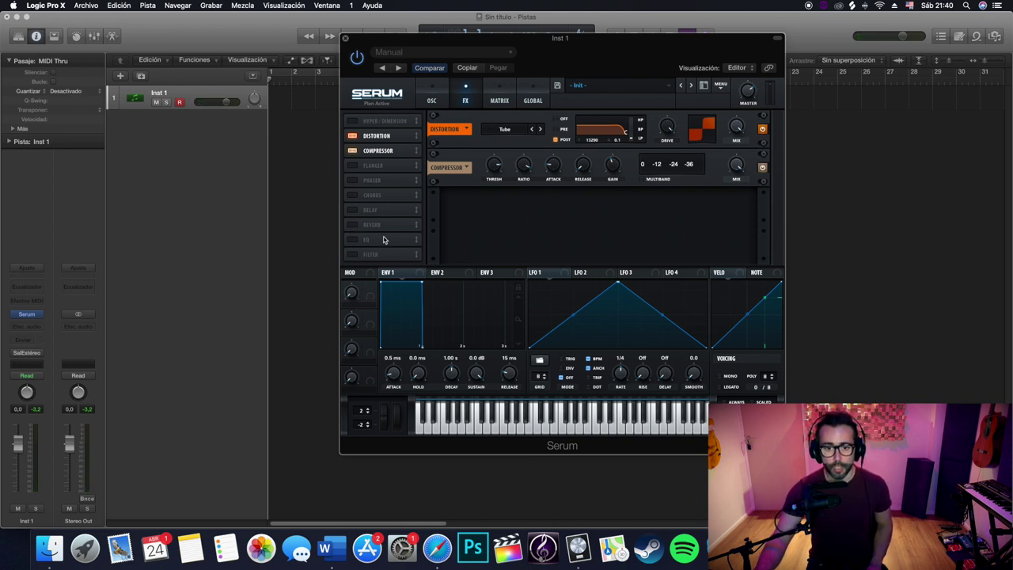
drag(384, 240, 372, 168)
- Enable Serum's EQ, boost its high band to 12.6 dB, set master volume to 56%, and clear the peak meters
click(353, 167)
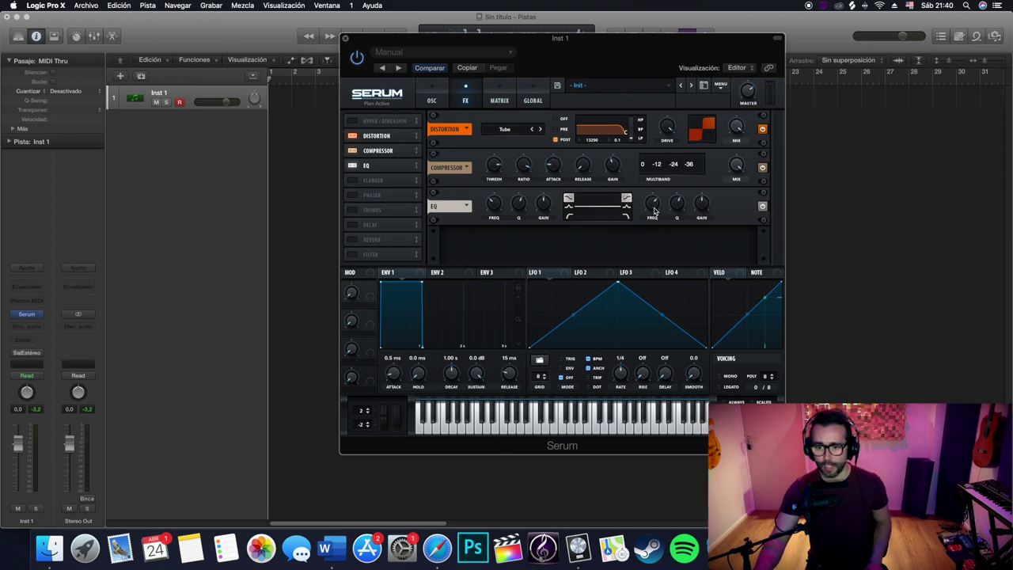
drag(702, 208, 700, 181)
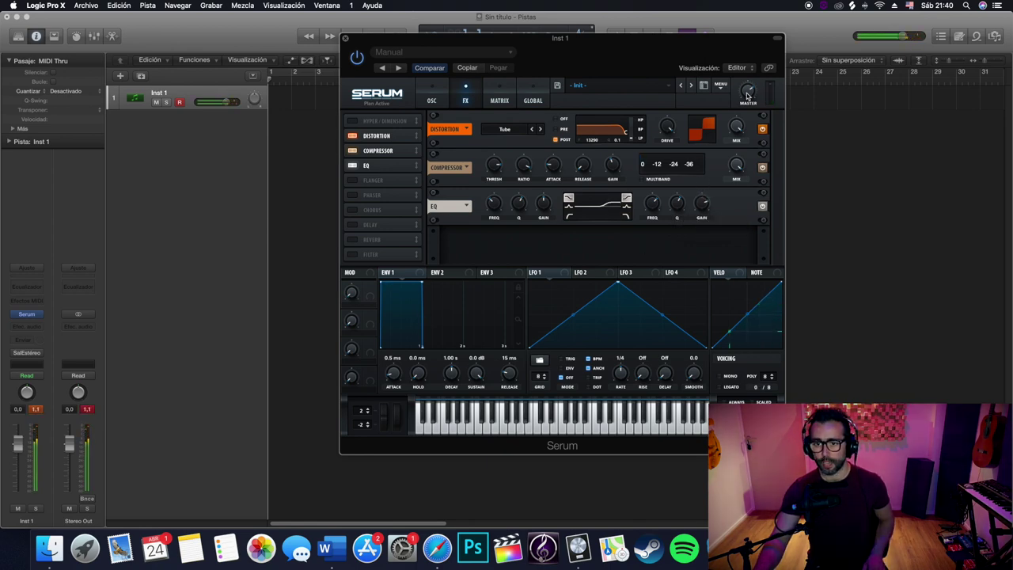
drag(746, 96, 747, 113)
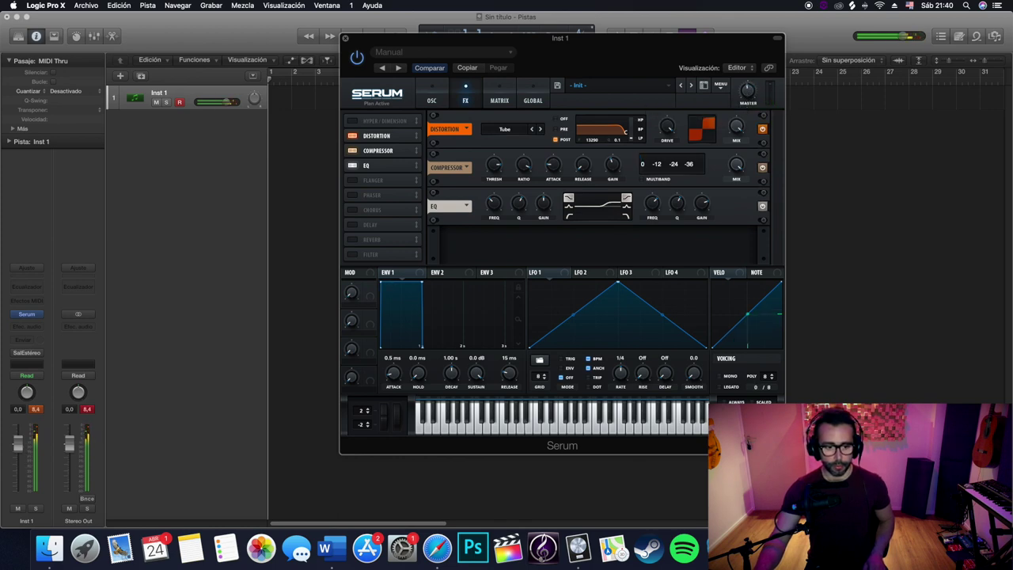
click(89, 410)
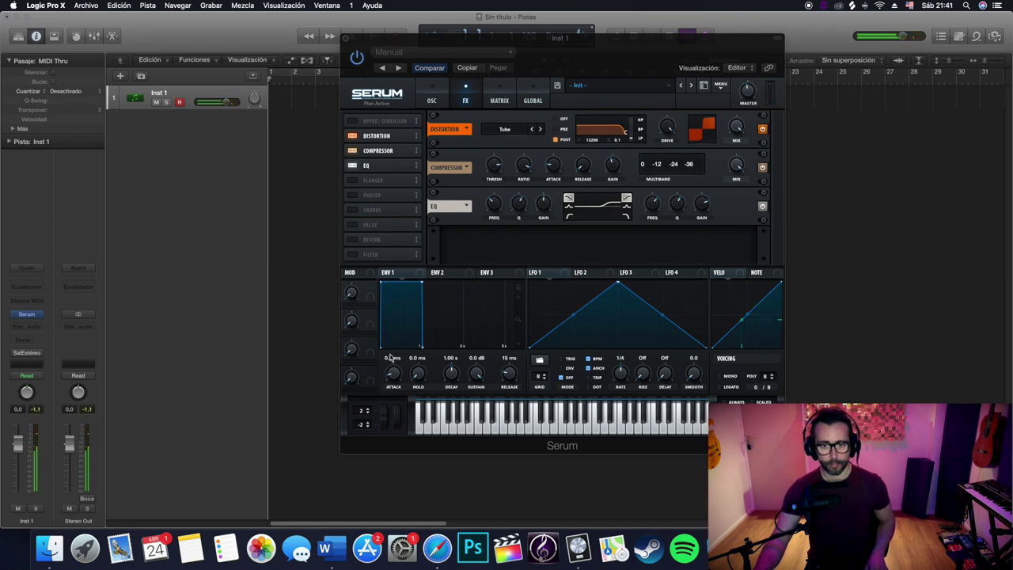
- Close Serum and insert a stereo Noise Gate on Inst 1 with its threshold at -38 dB
click(431, 99)
click(345, 37)
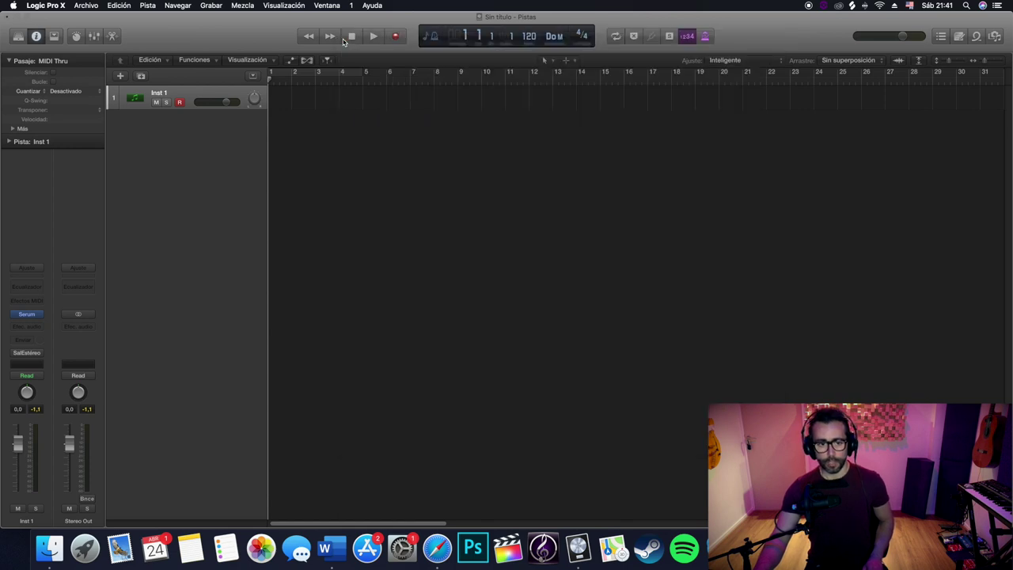
click(31, 326)
mouse_move(47, 365)
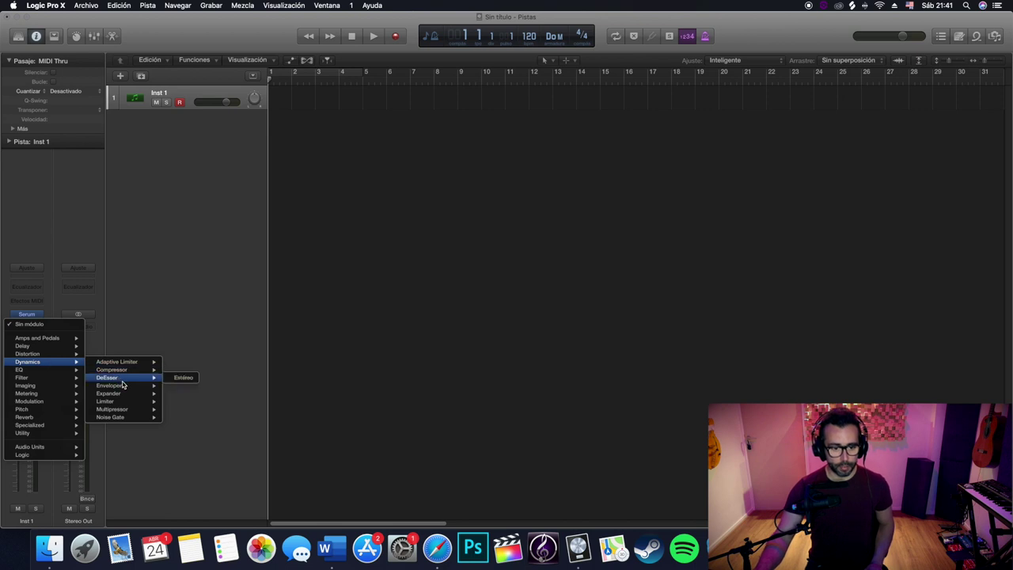
mouse_move(124, 419)
click(179, 417)
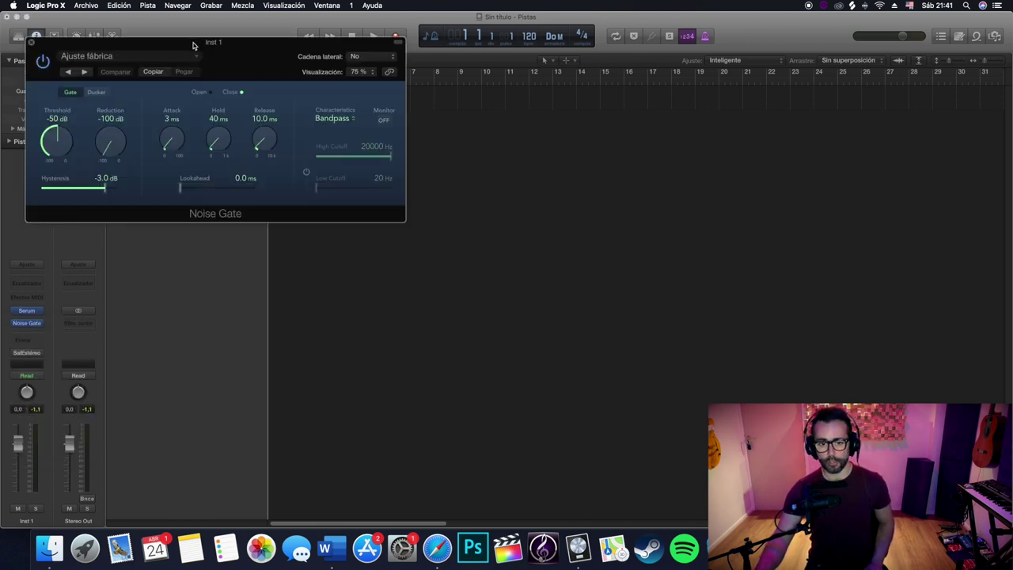
drag(196, 45, 466, 107)
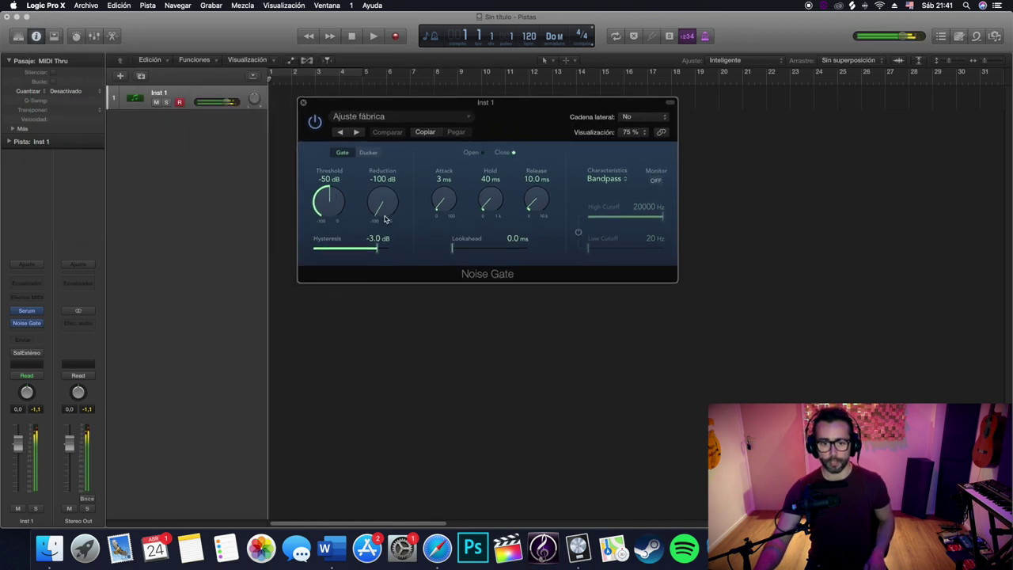
drag(336, 196, 342, 154)
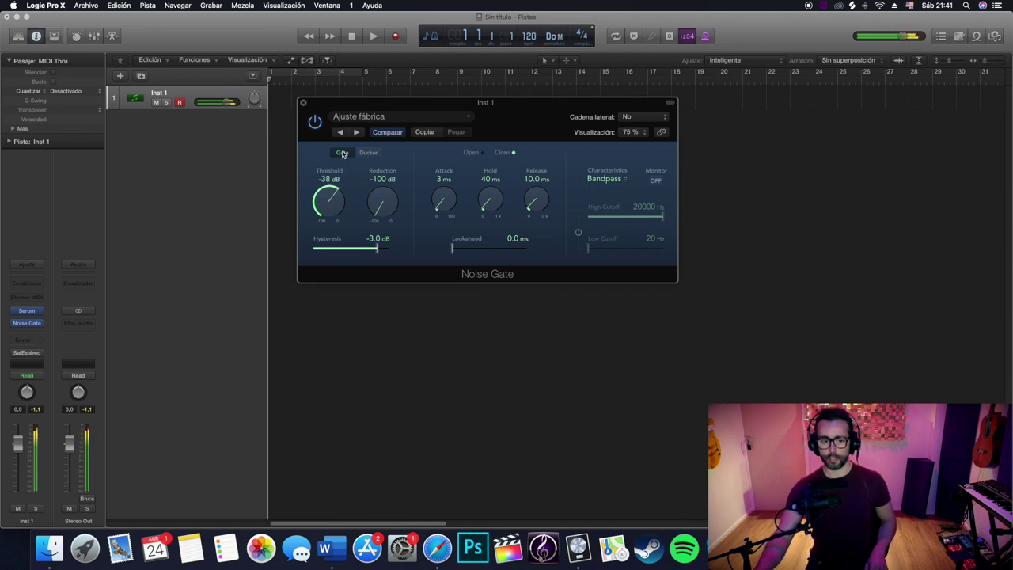
- Close the noise gate and record a one-bar MIDI region on Inst 1
click(303, 104)
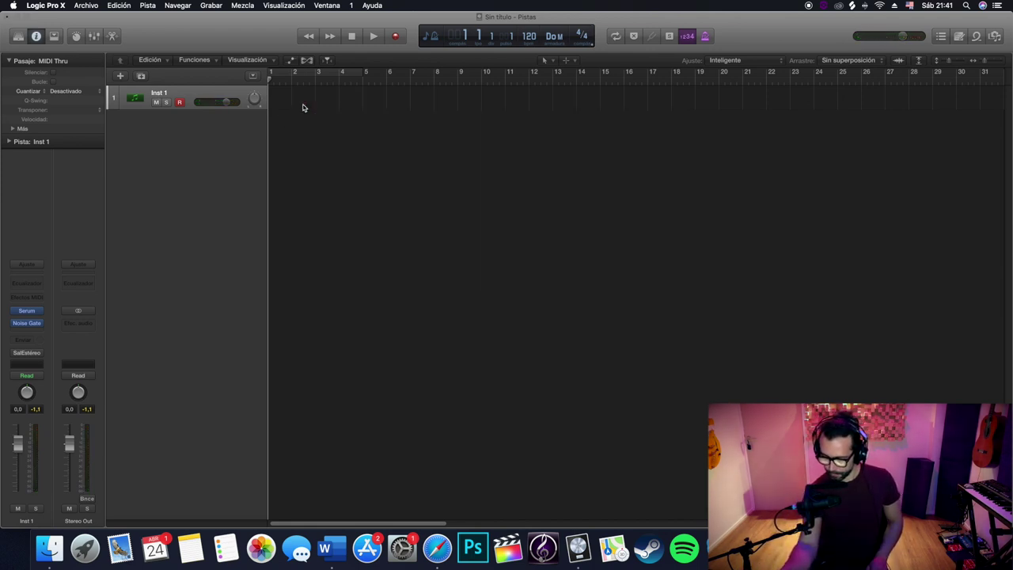
key(r)
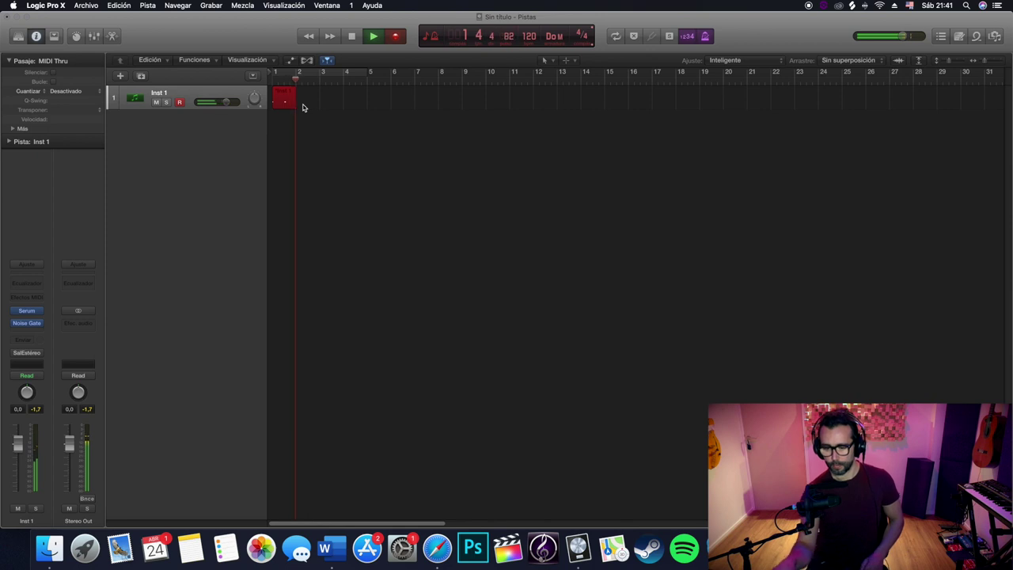
key(space)
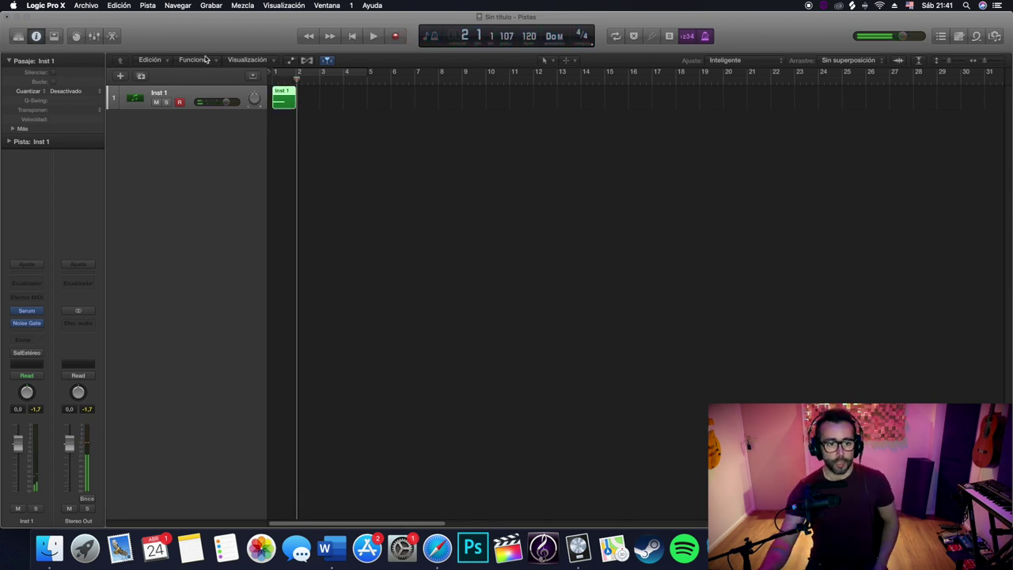
- Quantize the new region to Negra (quarter notes) and mute the Inst 1 track
click(68, 92)
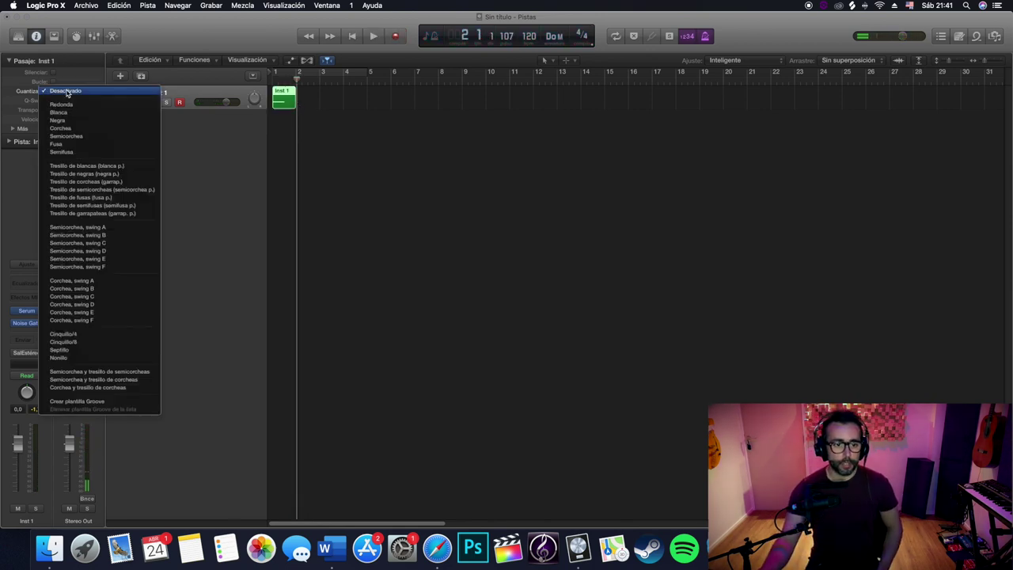
click(74, 122)
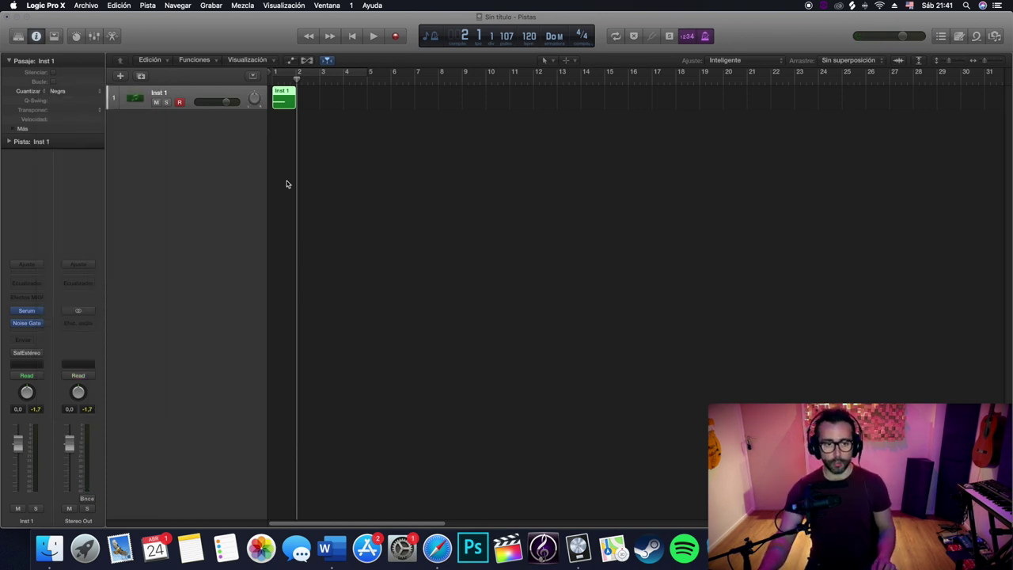
click(156, 103)
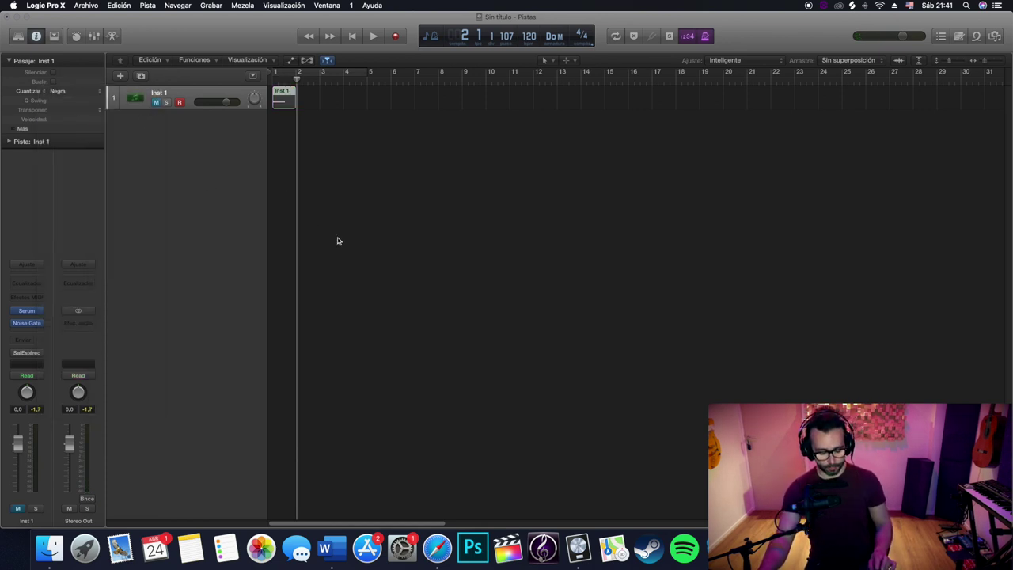
- Add a new software instrument track Inst 2 with Serum loaded as its instrument
key(alt+super+s)
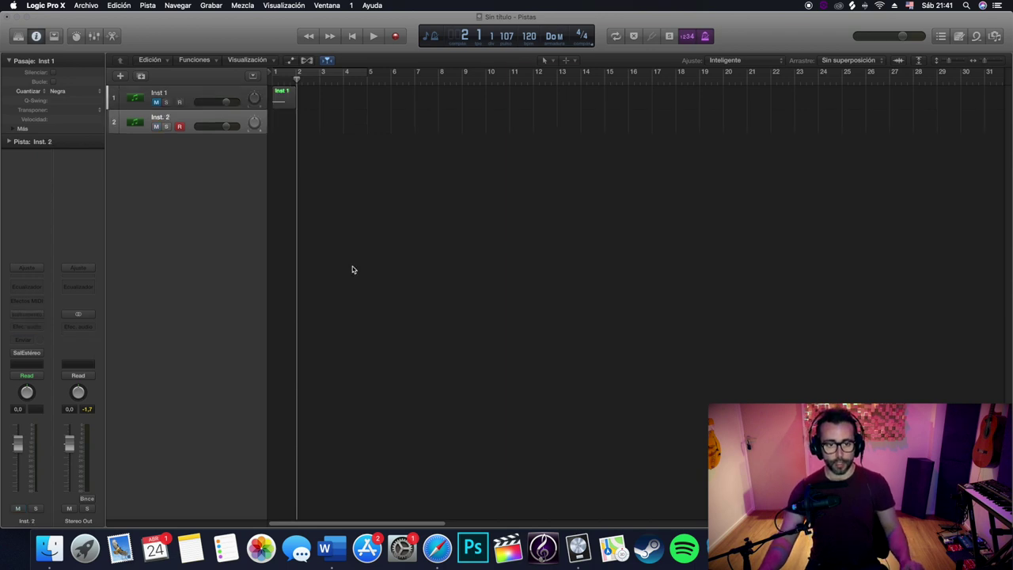
click(26, 313)
mouse_move(42, 495)
mouse_move(167, 511)
click(225, 512)
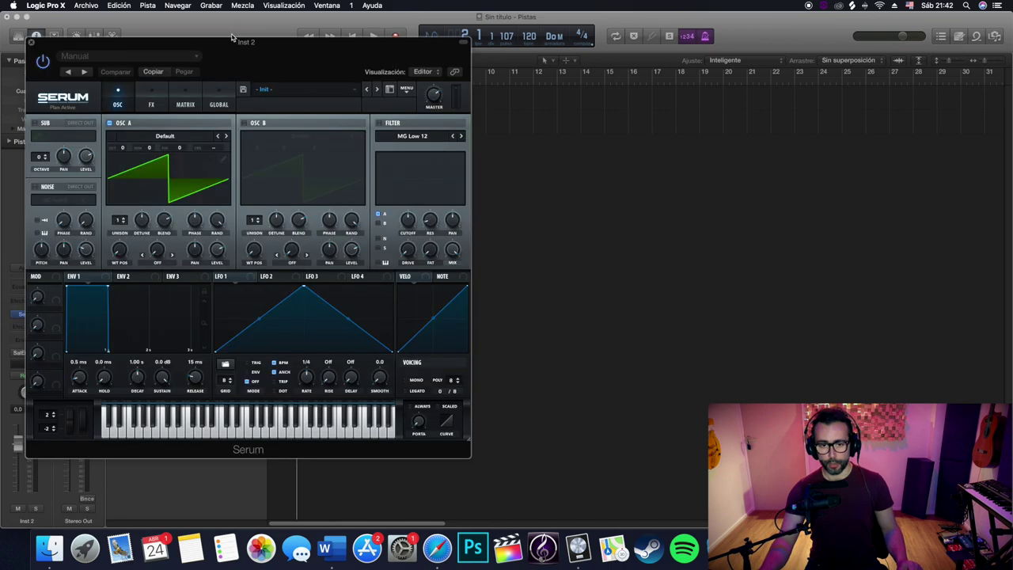
drag(293, 84, 571, 103)
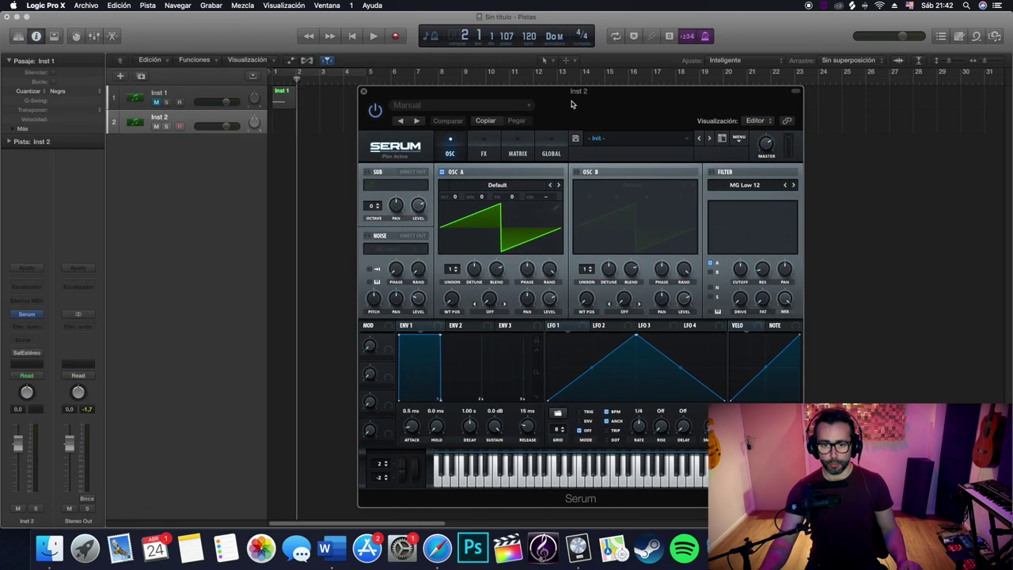
- Turn off Serum's oscillator A and enable noise with the Attacks_Kick XF_KikAtk_03 sample
click(442, 173)
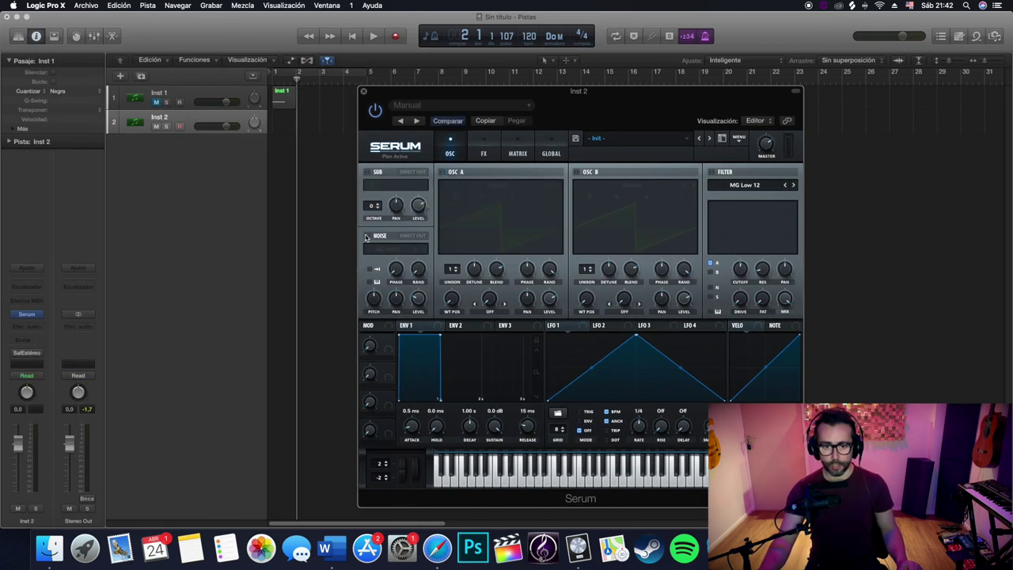
click(367, 236)
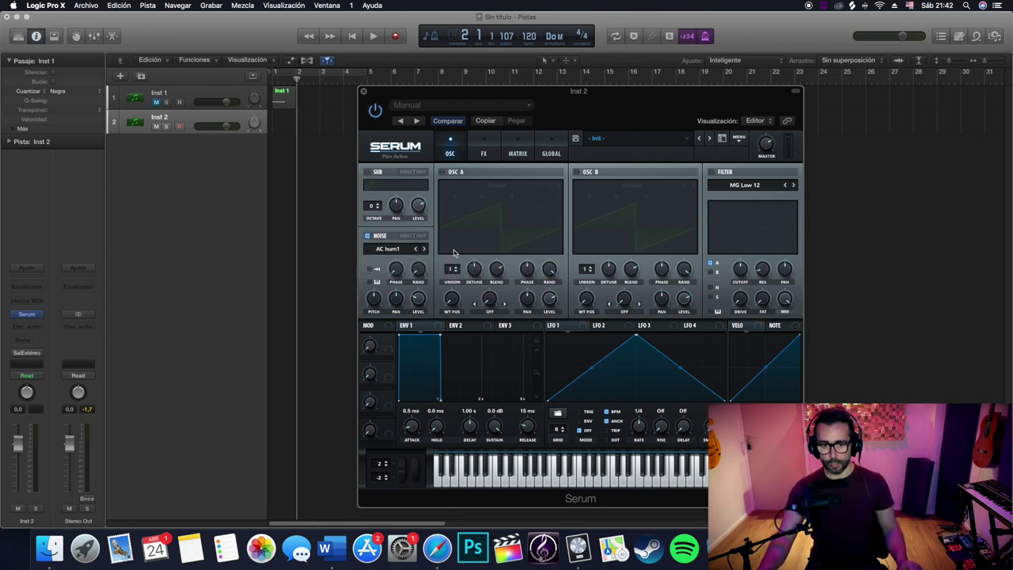
click(389, 249)
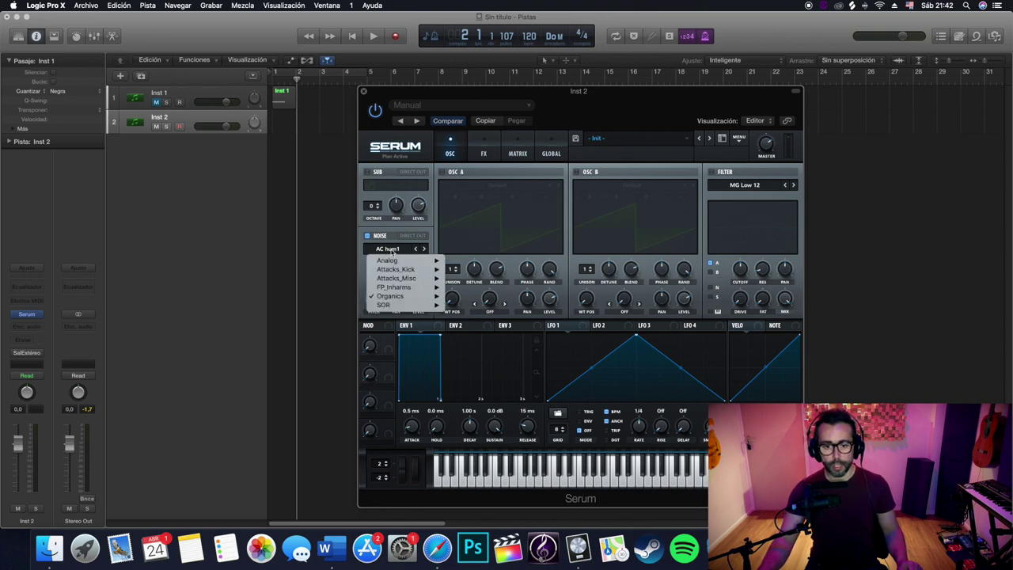
mouse_move(404, 269)
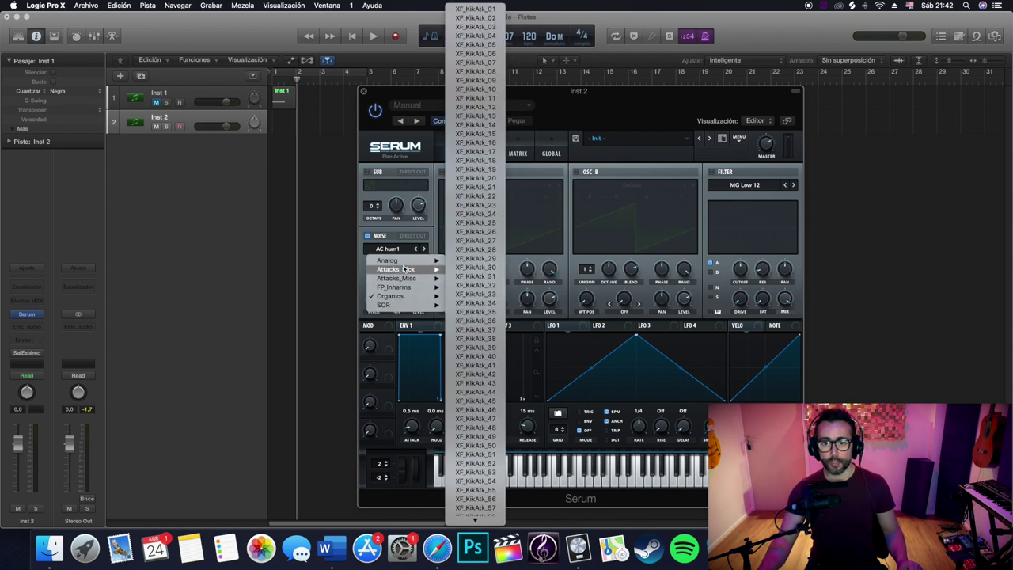
click(490, 27)
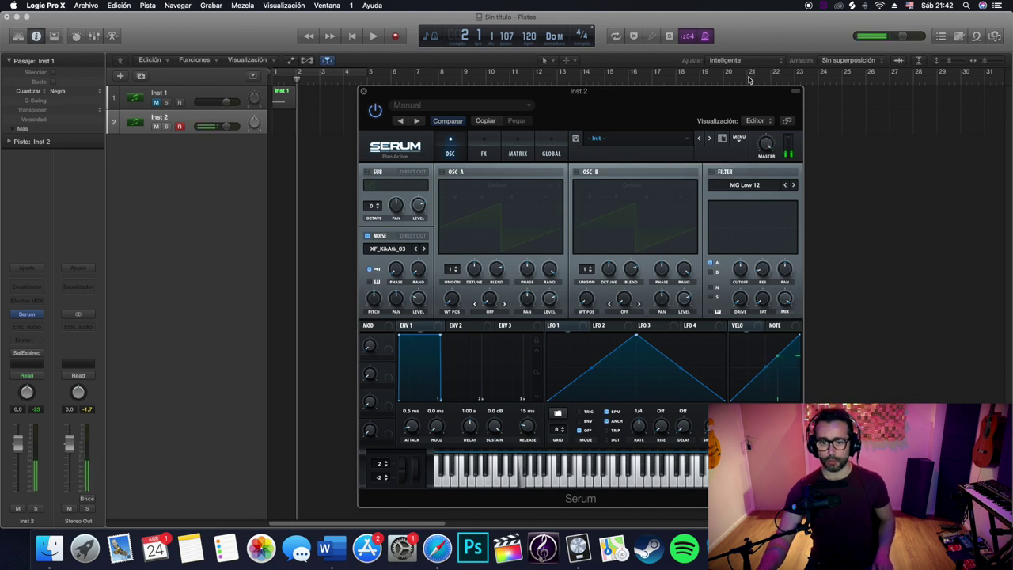
- Enable Inst 2's Serum Tube distortion with a POST filter opened to cutoff 13290
click(483, 153)
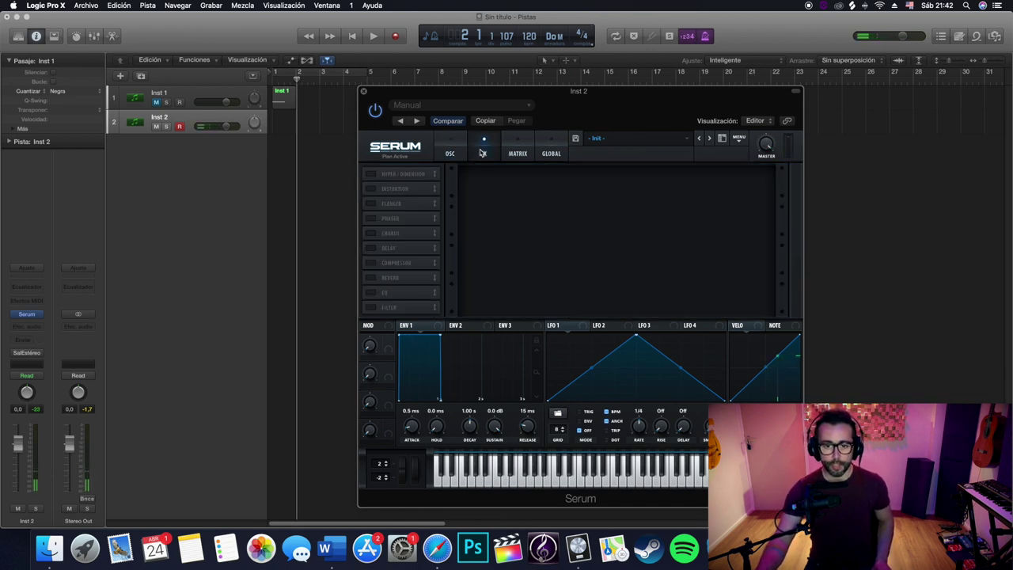
click(372, 190)
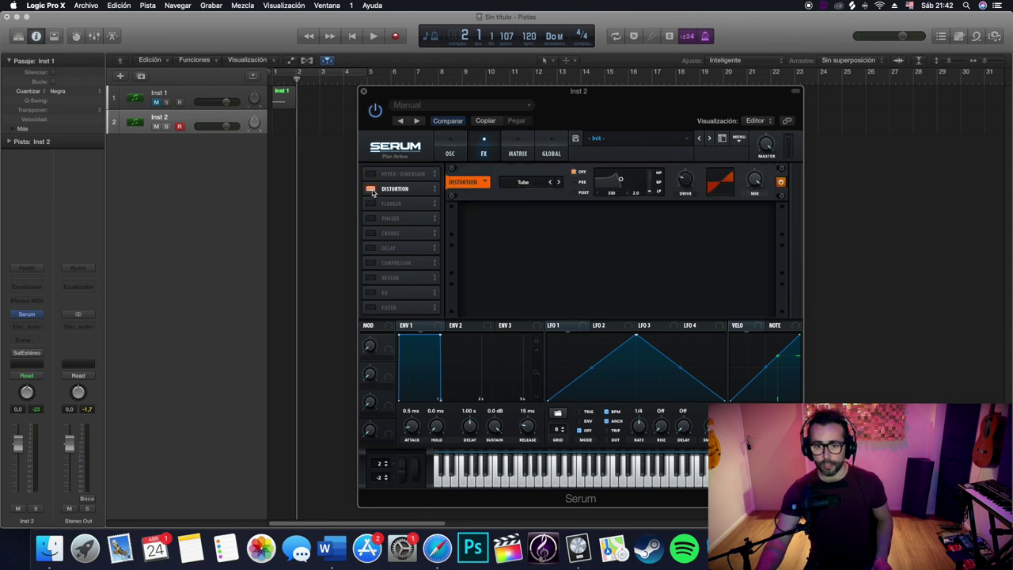
click(574, 194)
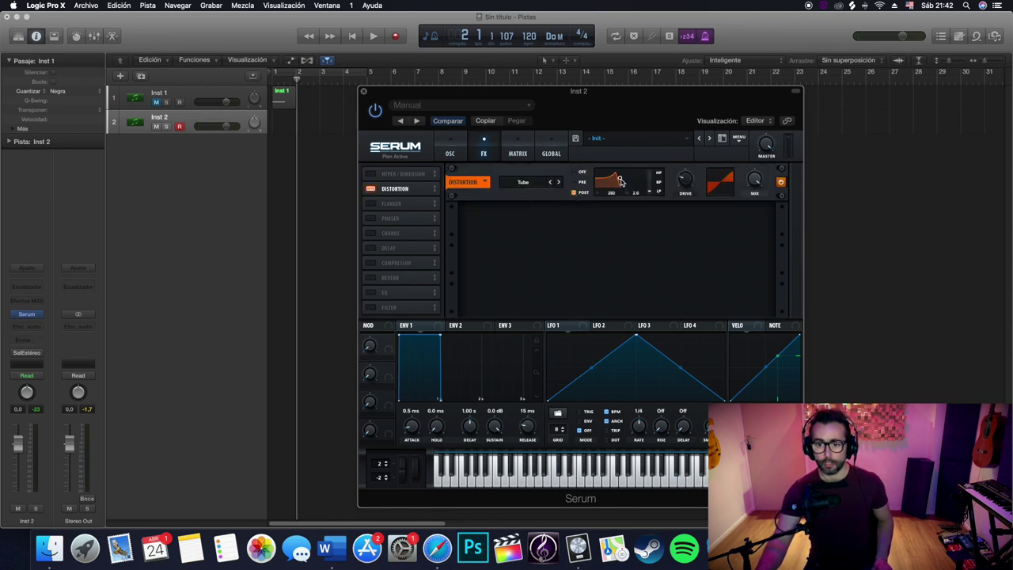
drag(622, 183, 685, 80)
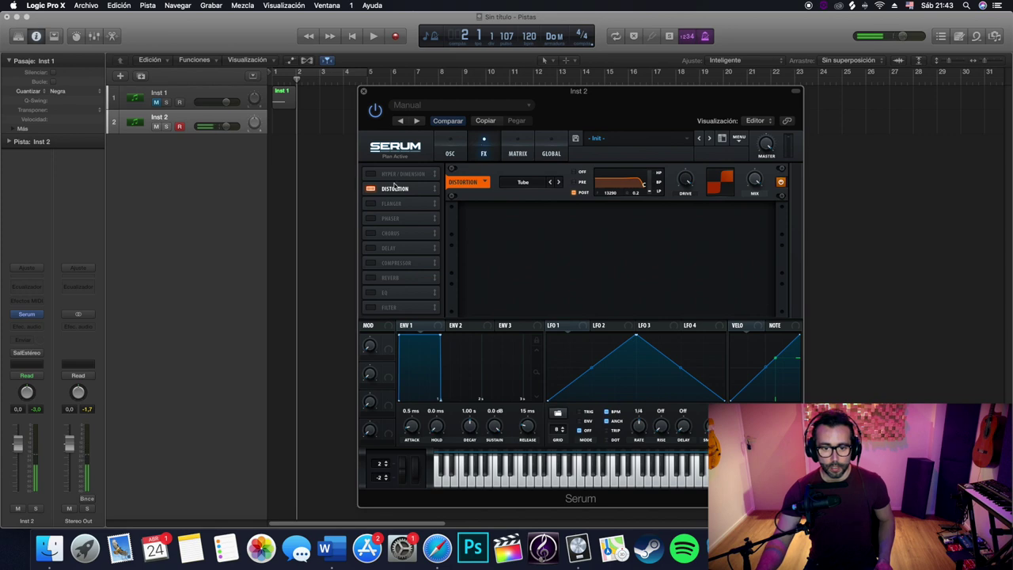
- Enable Serum's compressor, lower the master volume, and set makeup gain to 16.4 dB
click(376, 264)
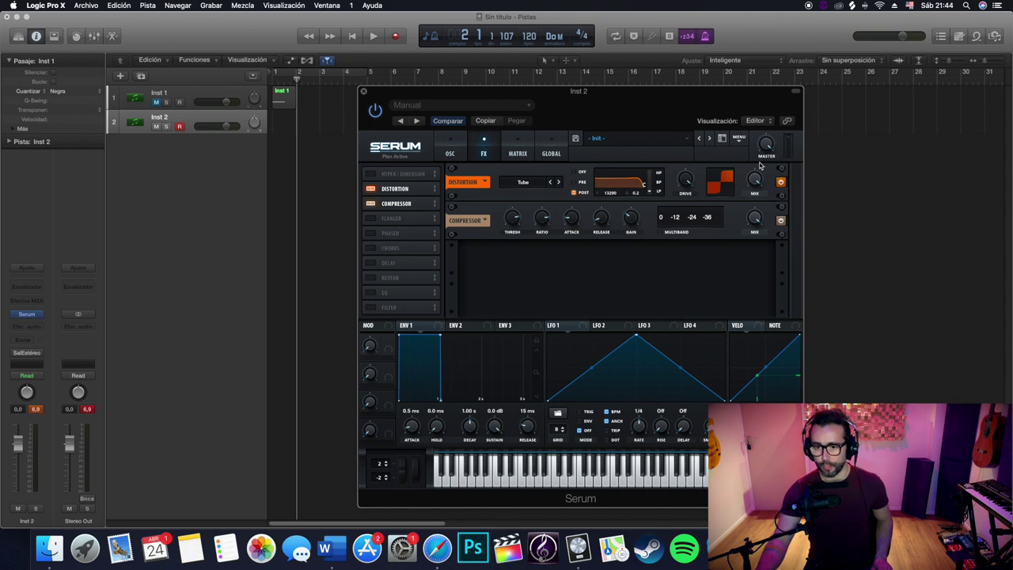
drag(760, 147, 759, 204)
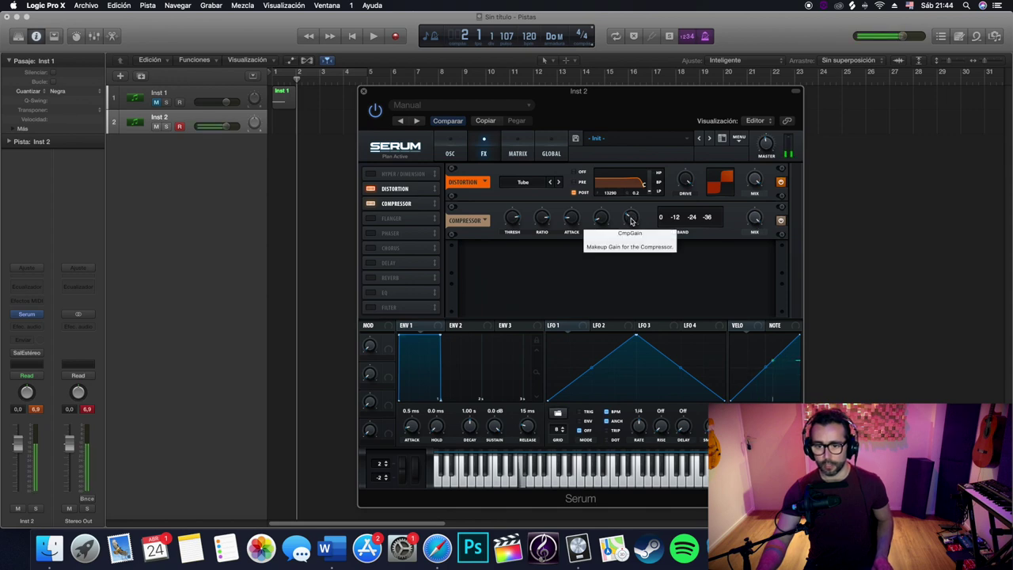
drag(630, 221, 633, 210)
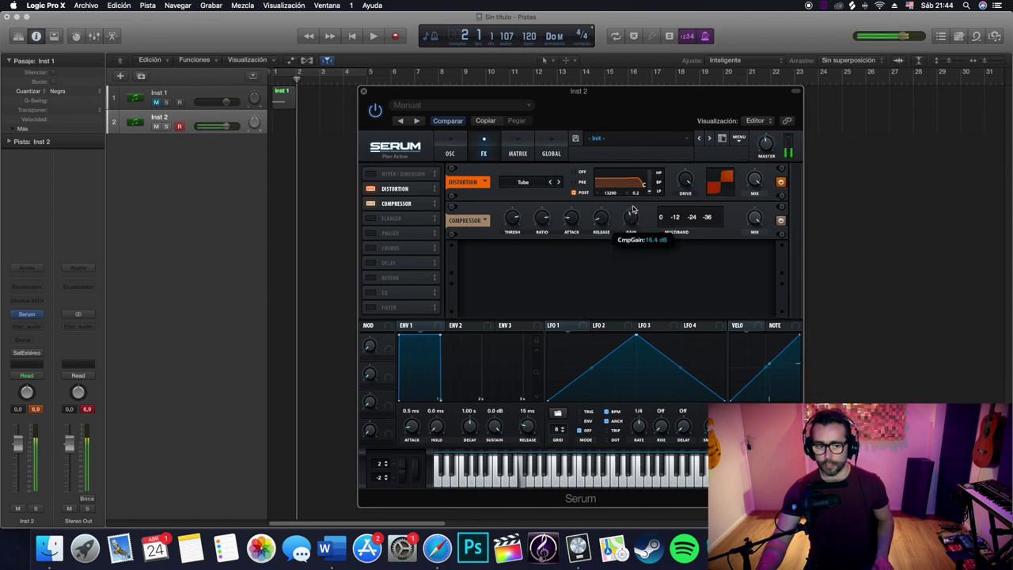
click(90, 409)
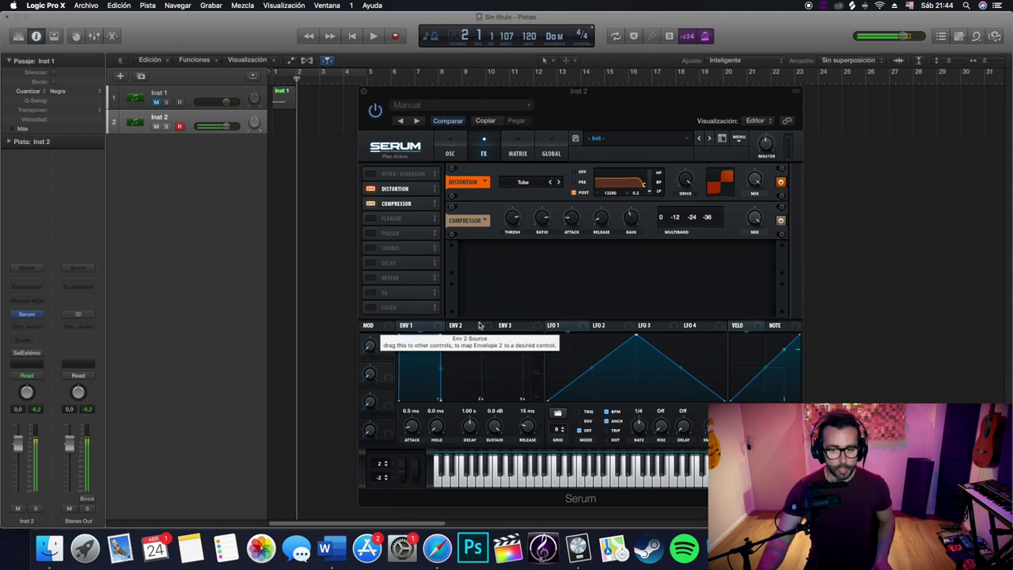
- Raise the compressor makeup gain to 24 dB and close the Serum window
click(633, 213)
drag(633, 212, 633, 188)
click(364, 93)
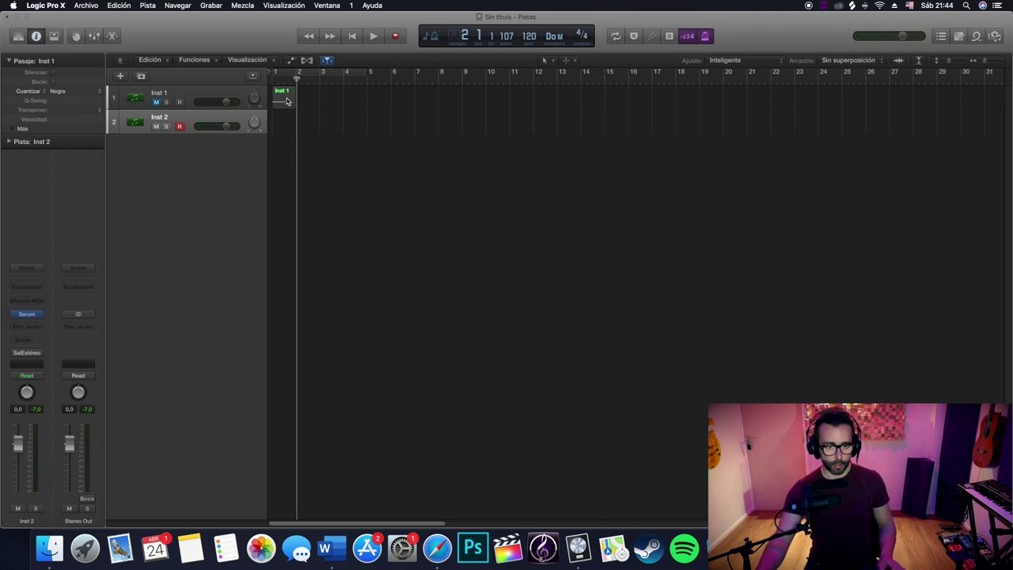
- Copy the Inst 1 region onto track 2, add an Inst 3 track, and mute Inst 2
drag(286, 102, 286, 120)
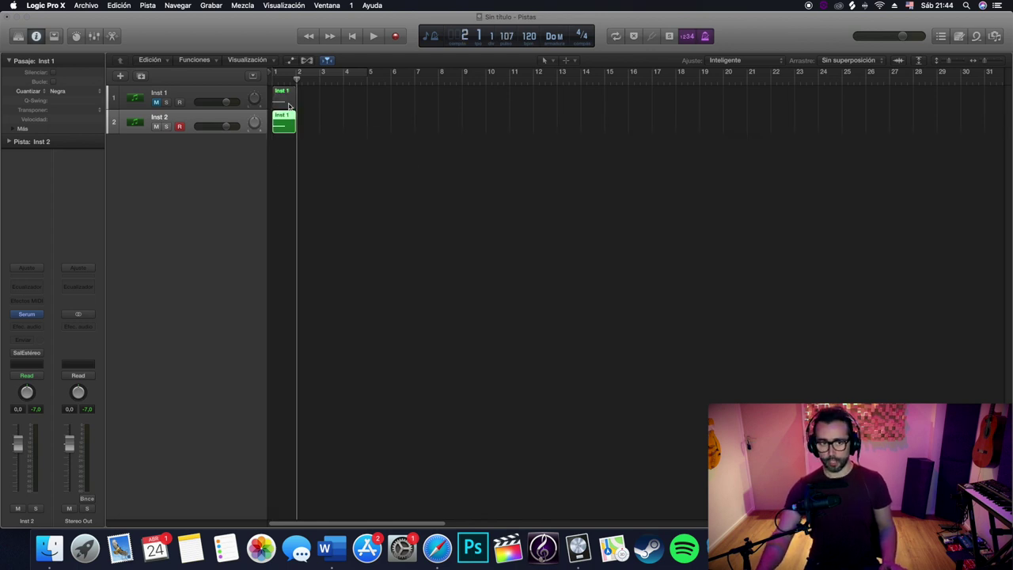
double_click(179, 276)
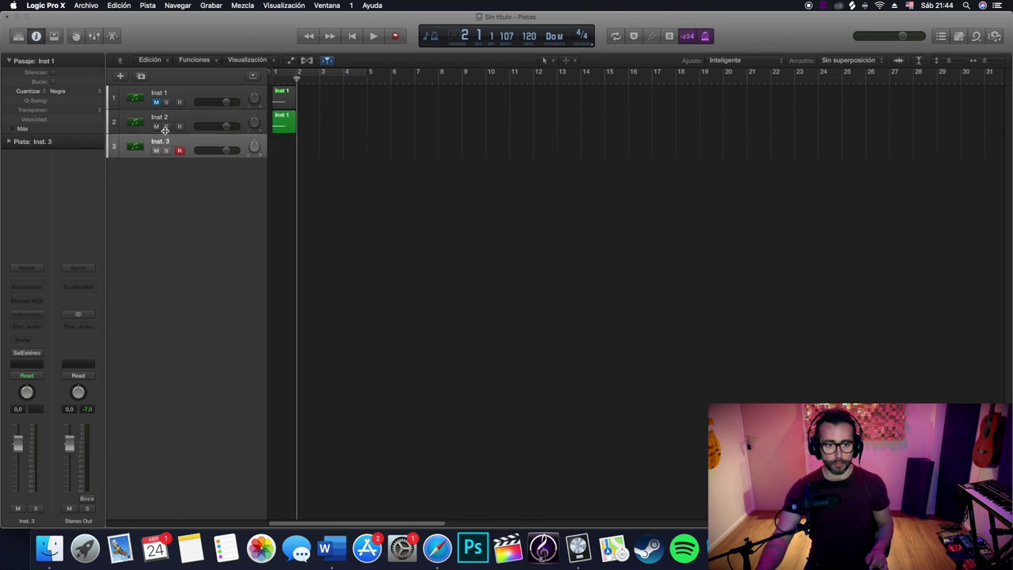
click(156, 126)
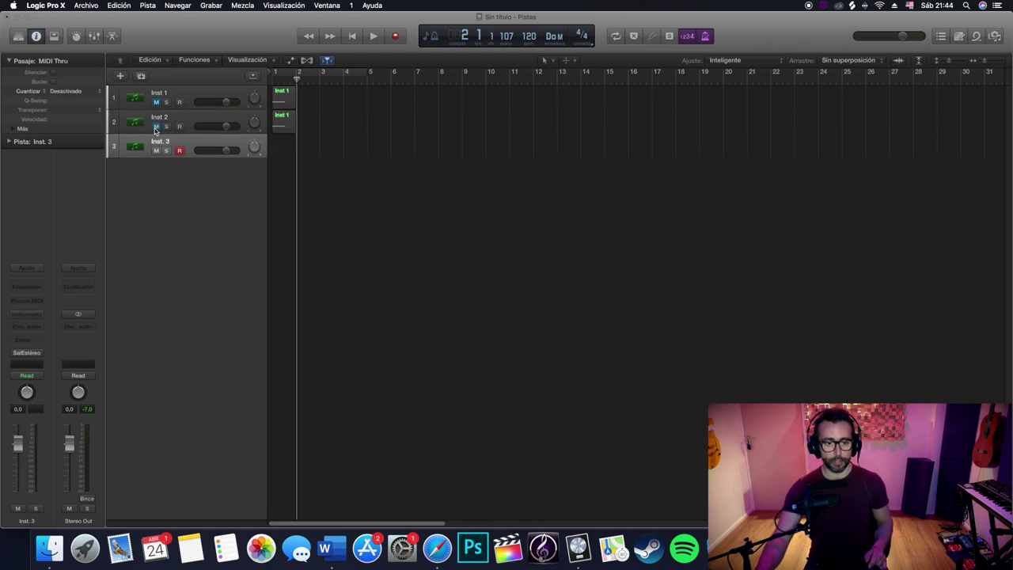
- Load Xfer Records Serum in stereo as the Inst 3 instrument
click(43, 320)
mouse_move(57, 503)
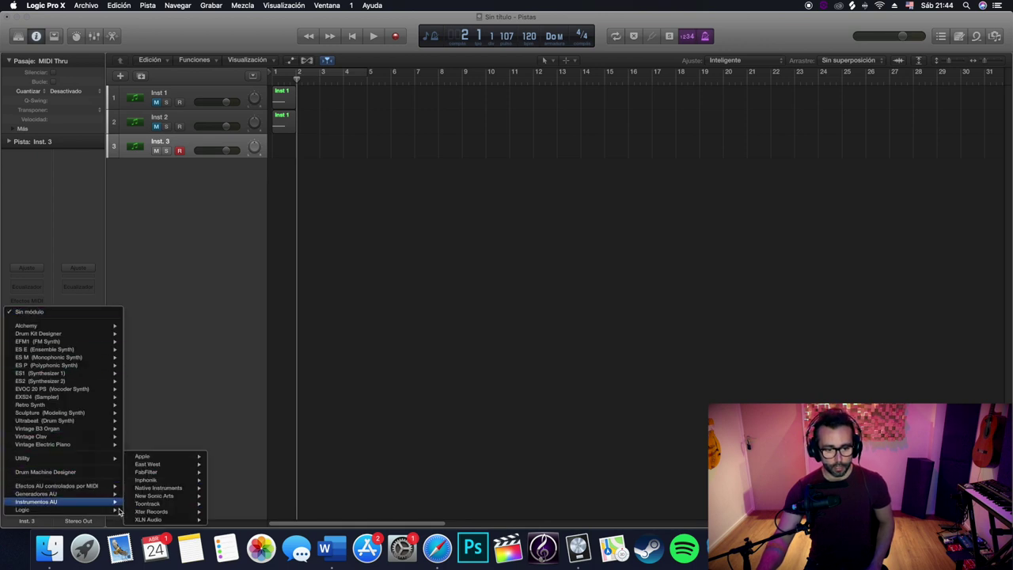
mouse_move(159, 512)
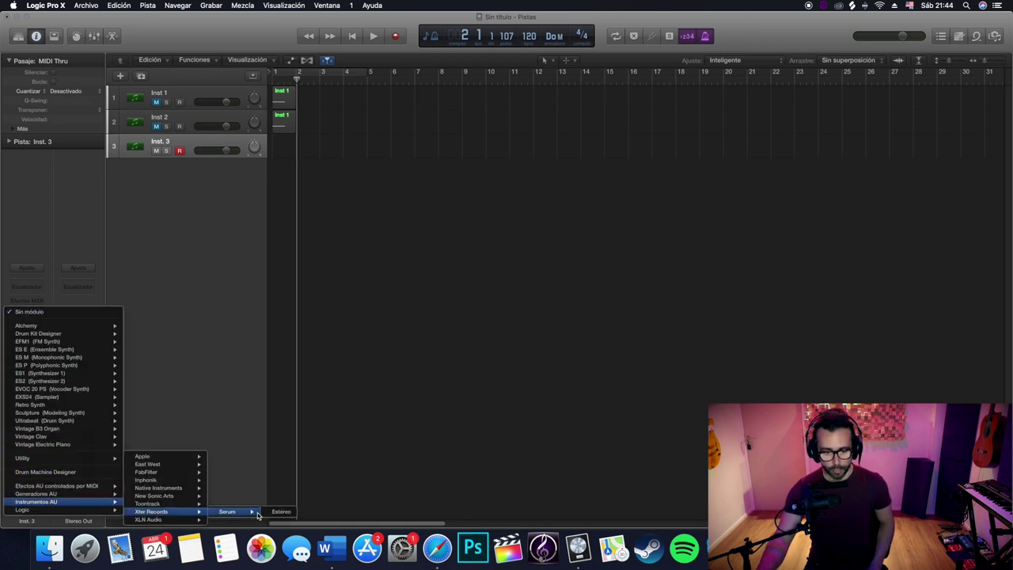
mouse_move(238, 512)
click(270, 516)
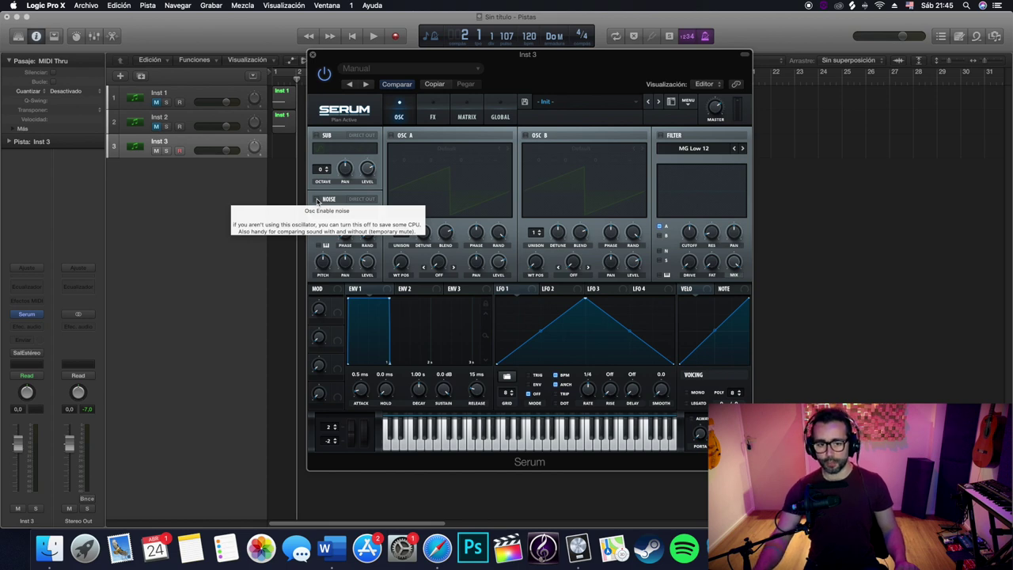
- Enable Serum's noise oscillator, load the Analog ARP pink sample, and adjust its pitch
click(316, 199)
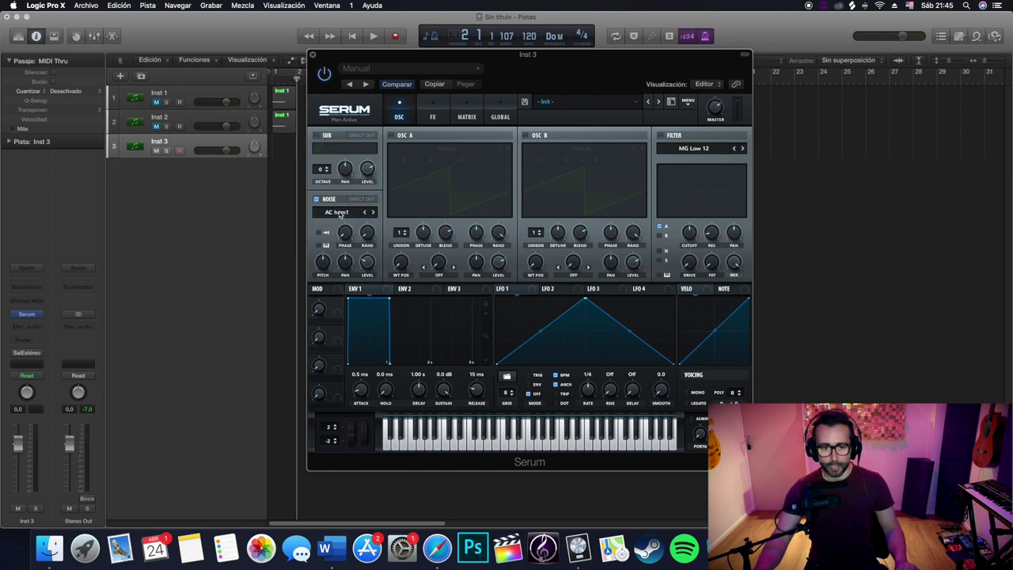
click(340, 213)
mouse_move(349, 246)
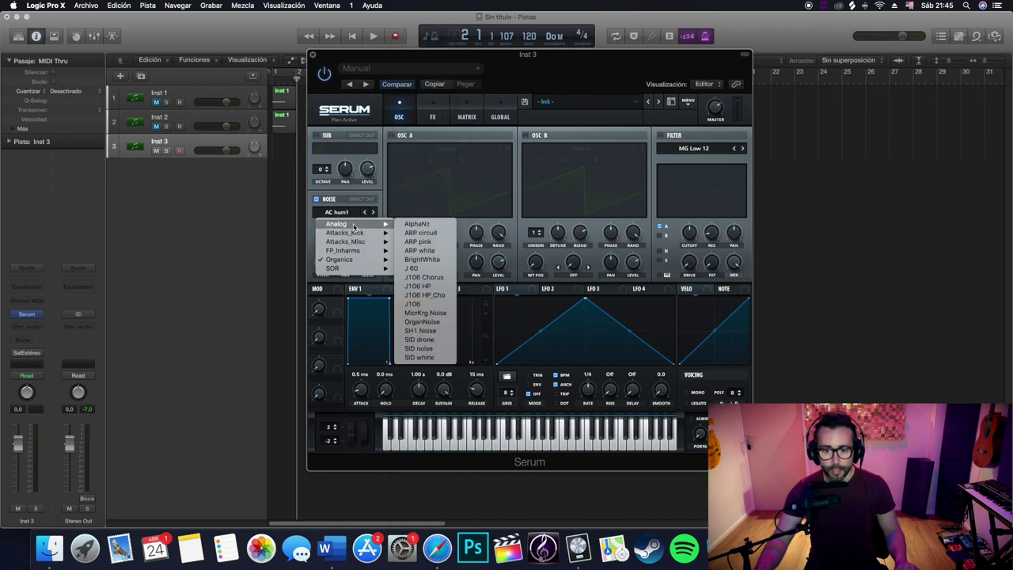
click(418, 241)
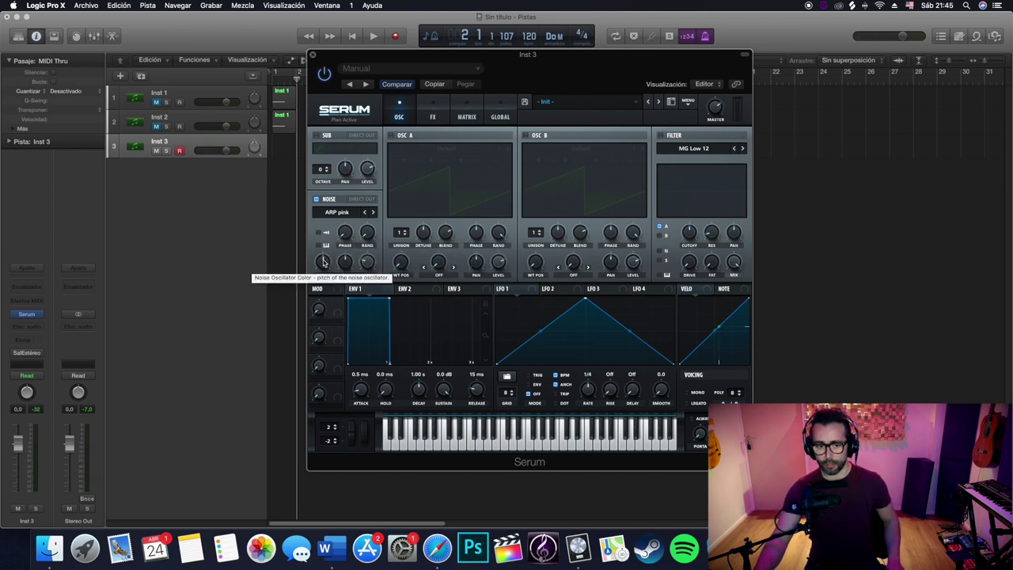
click(323, 263)
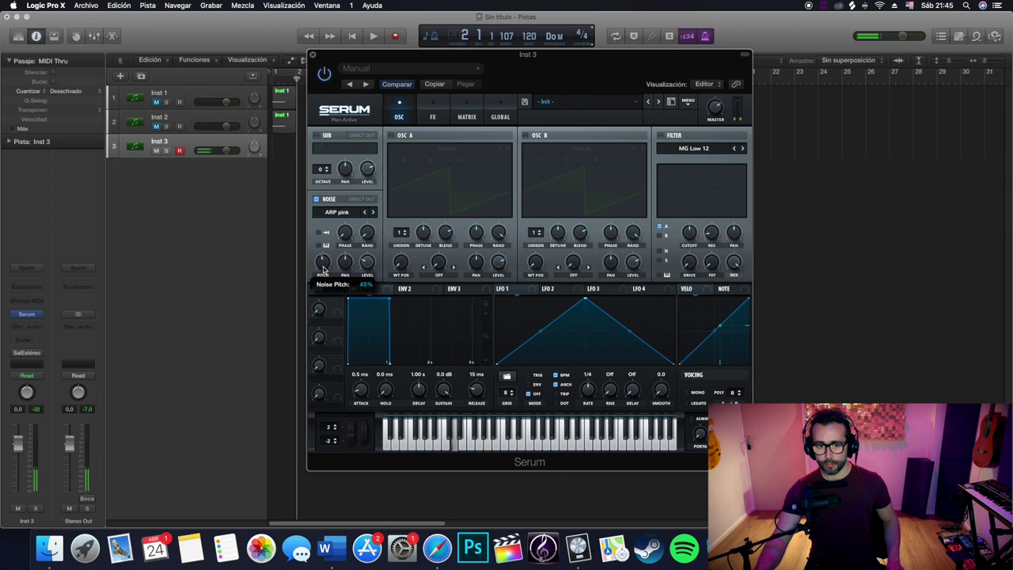
- Load the Misc GunShot shape into Serum's LFO 1
click(510, 379)
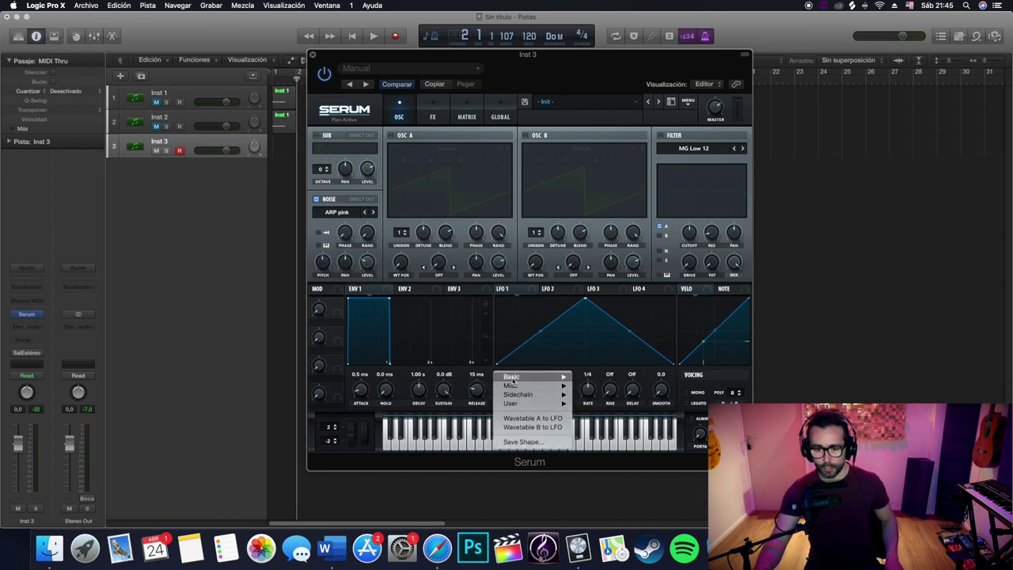
mouse_move(512, 386)
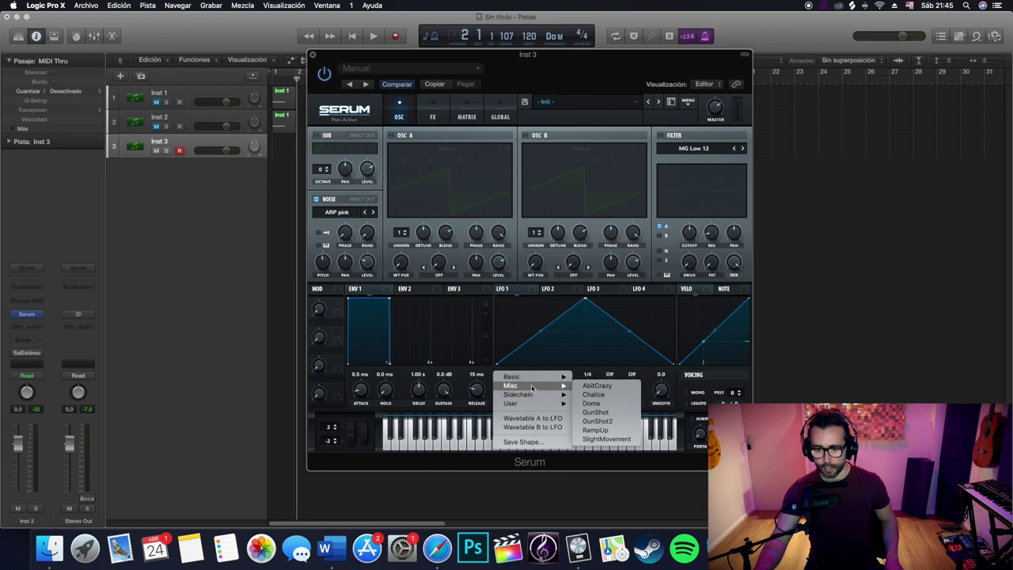
click(614, 414)
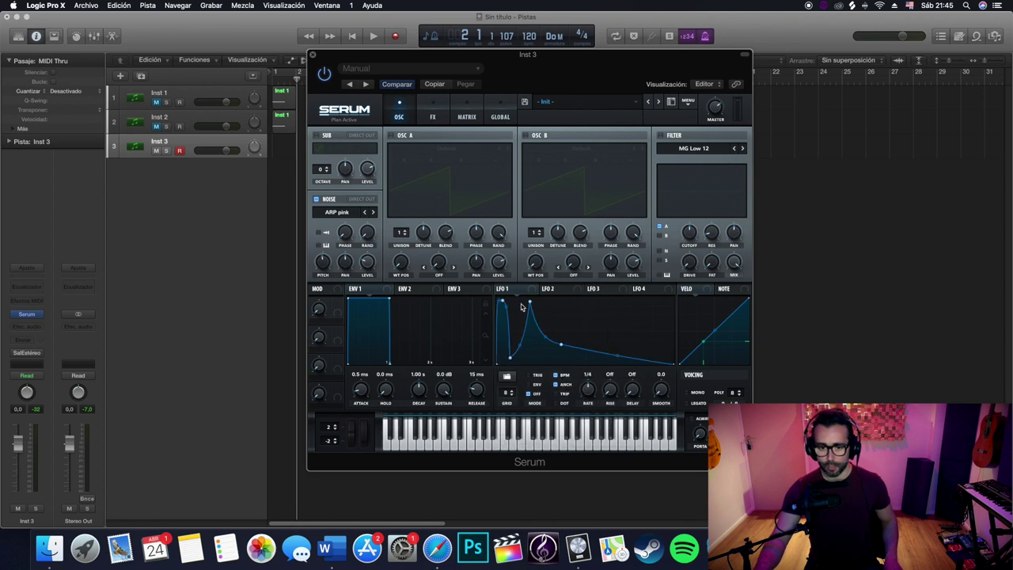
- Route LFO 1 to Noise Level in ENV mode, set noise pitch to 45%, and close Serum
drag(504, 287, 363, 262)
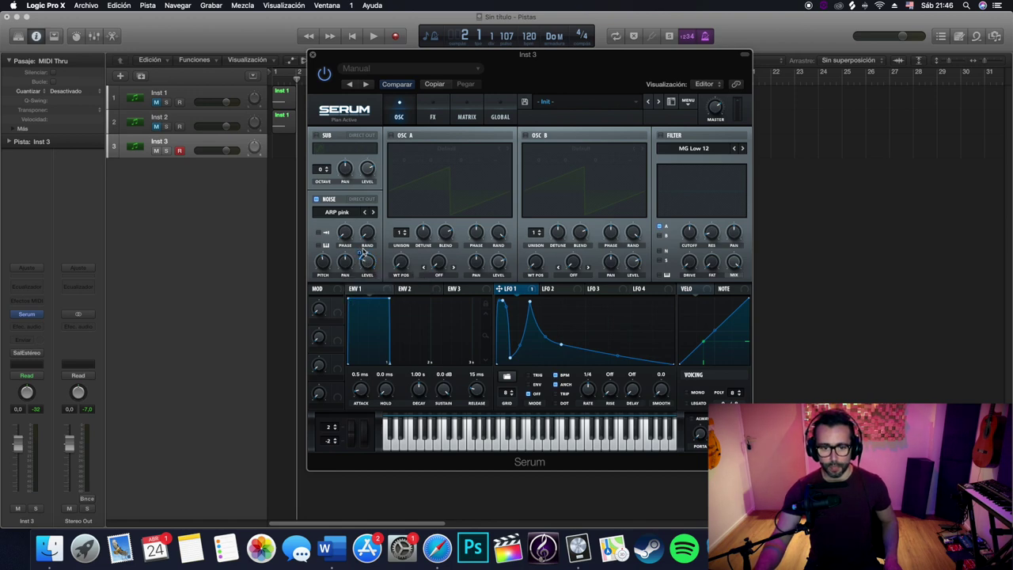
mouse_move(368, 262)
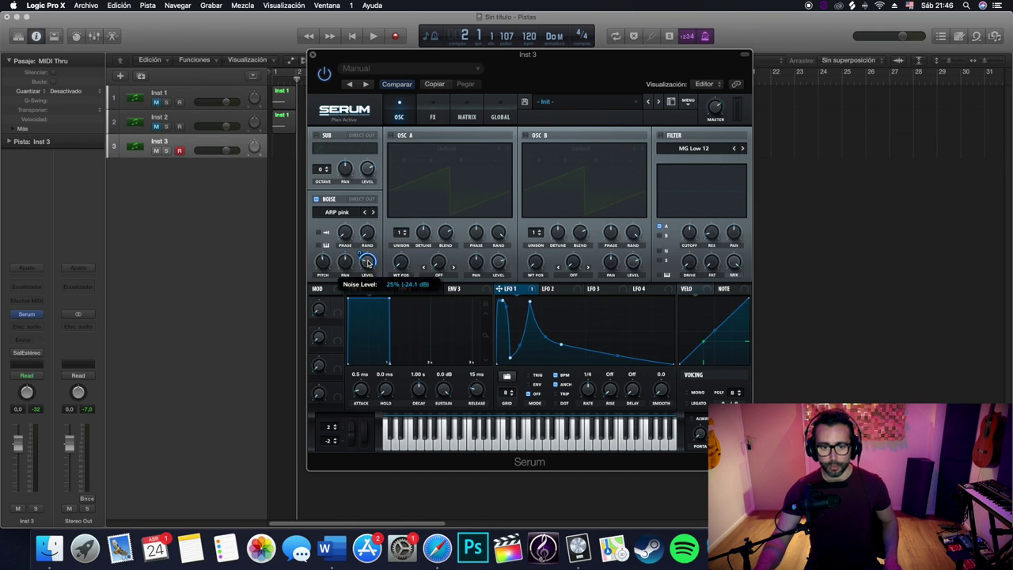
click(531, 383)
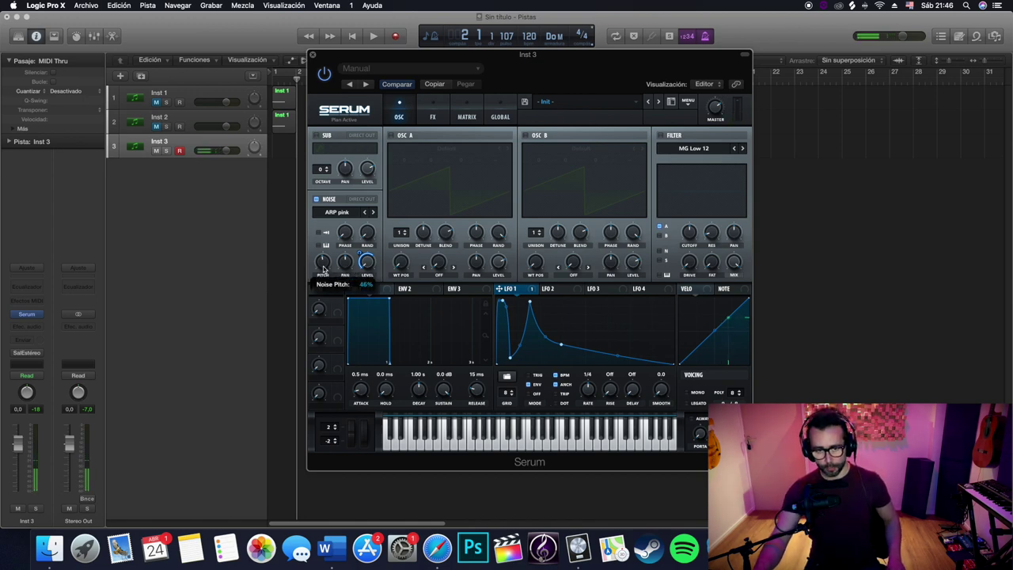
scroll(323, 270, up, 2)
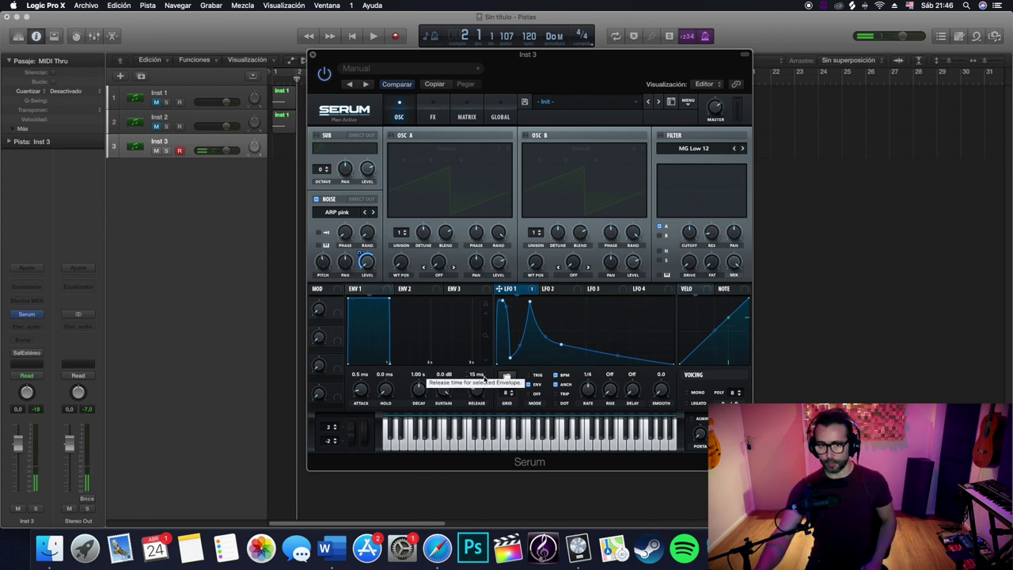
key(super+w)
- Copy the Inst 1 region onto Inst 3 and unmute tracks 1 and 2
click(285, 121)
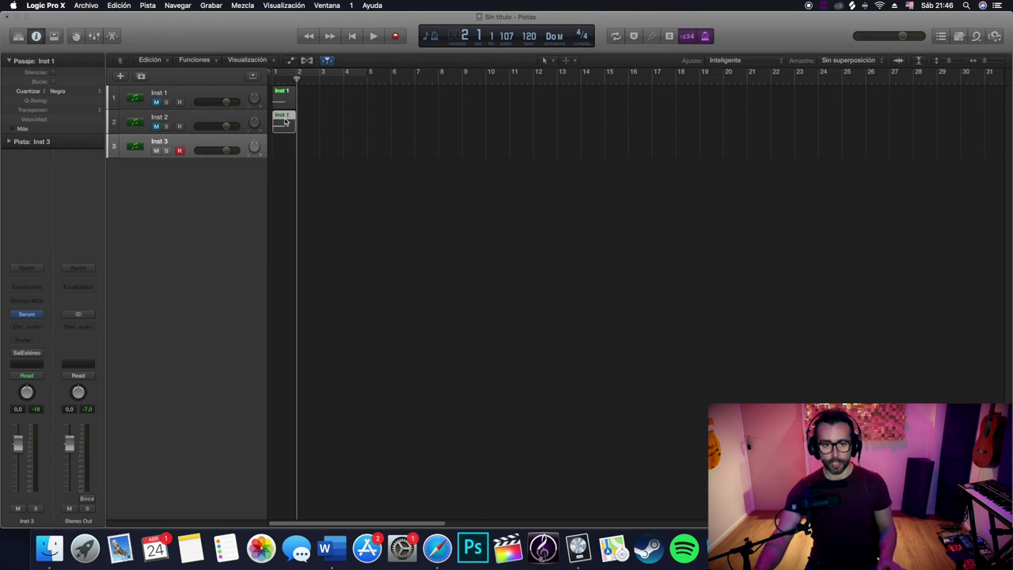
drag(285, 121, 283, 152)
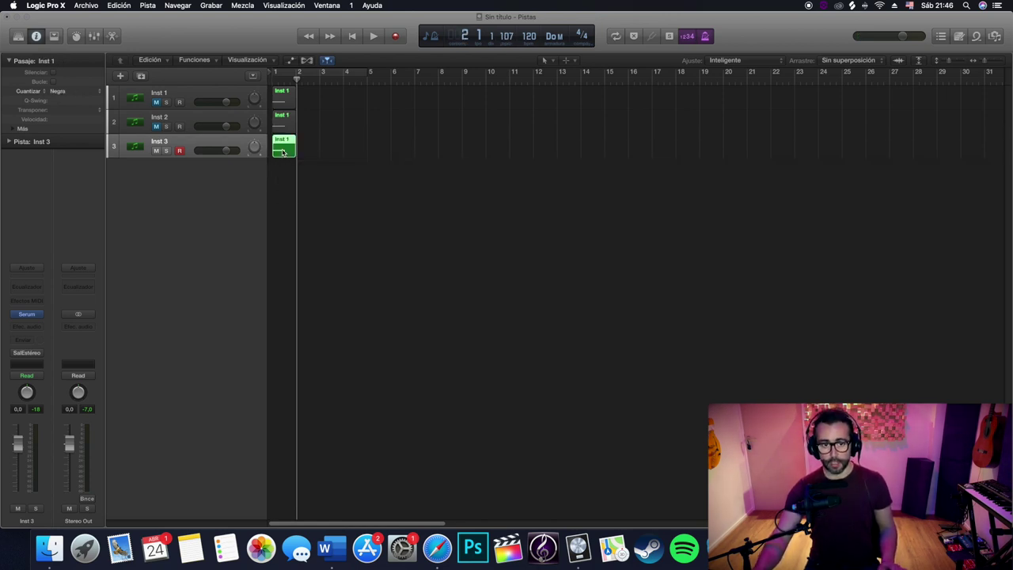
click(157, 126)
click(157, 102)
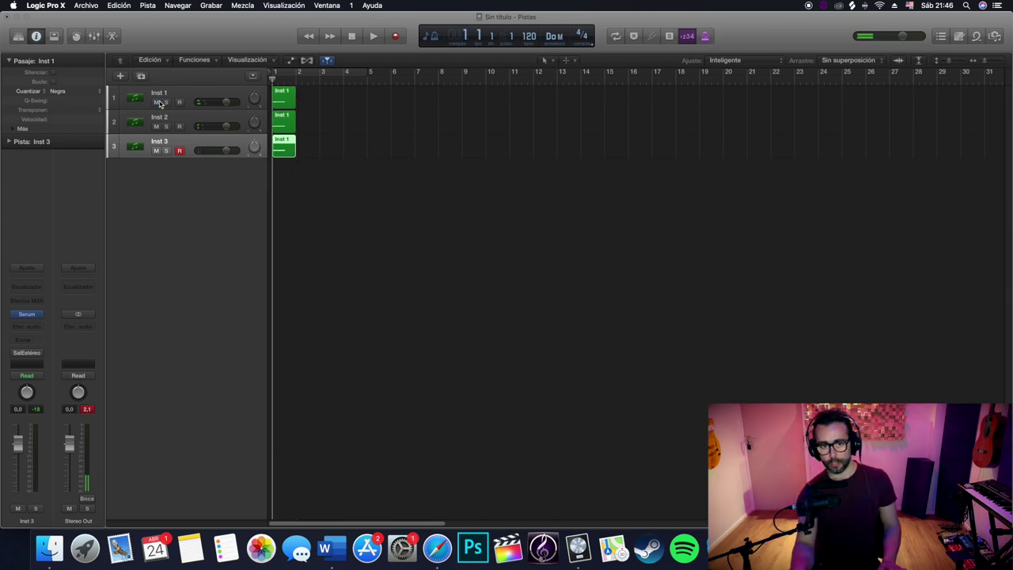
- Play back the three layered tracks, then zoom in and return to the song start
key(space)
key(space)
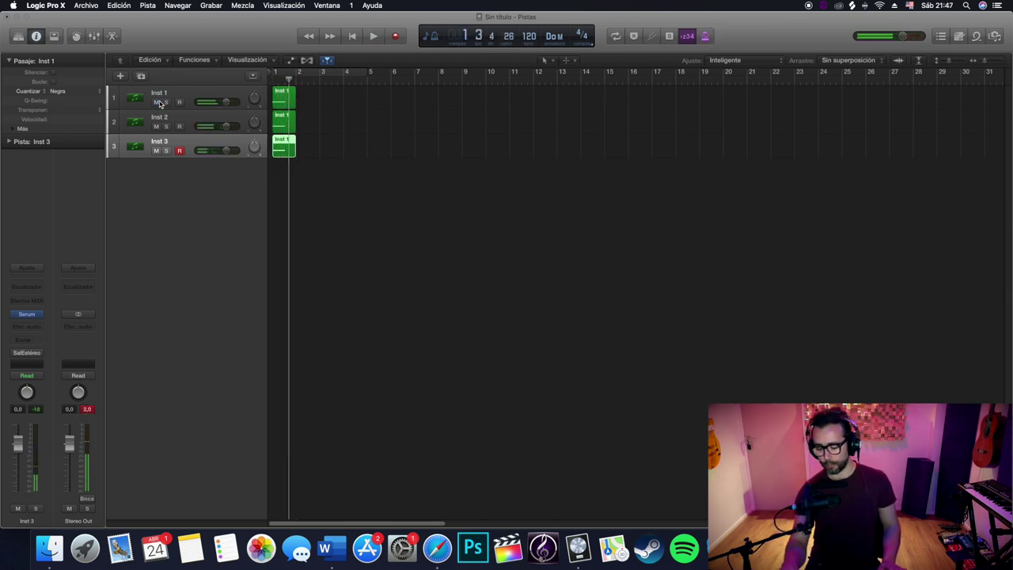
key(super+Right)
key(Return)
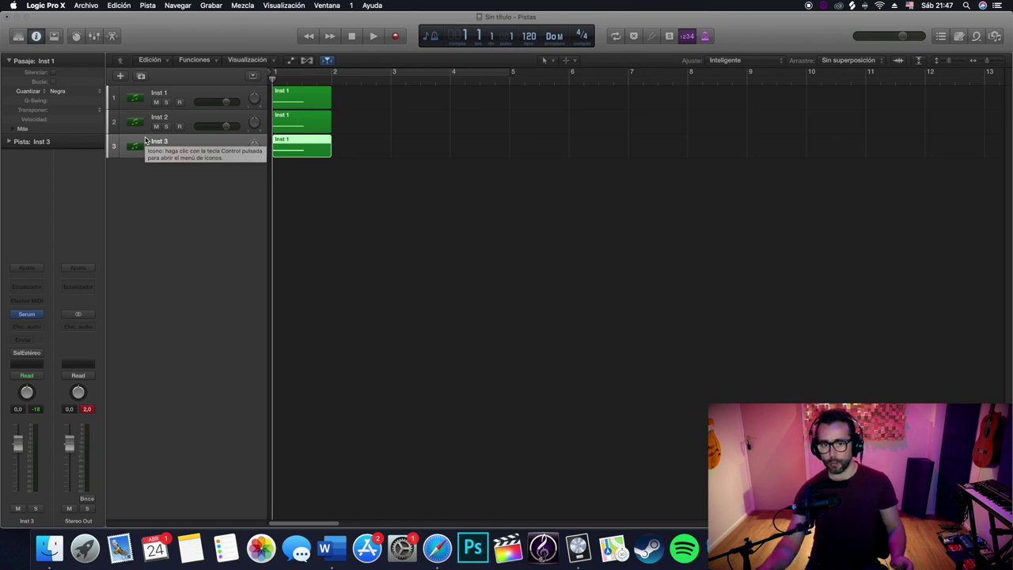
- Bounce the three Inst regions in place to a new track named 'Gun fire dry'
mouse_move(359, 86)
mouse_down()
mouse_move(274, 158)
mouse_move(301, 153)
mouse_up()
right_click(302, 154)
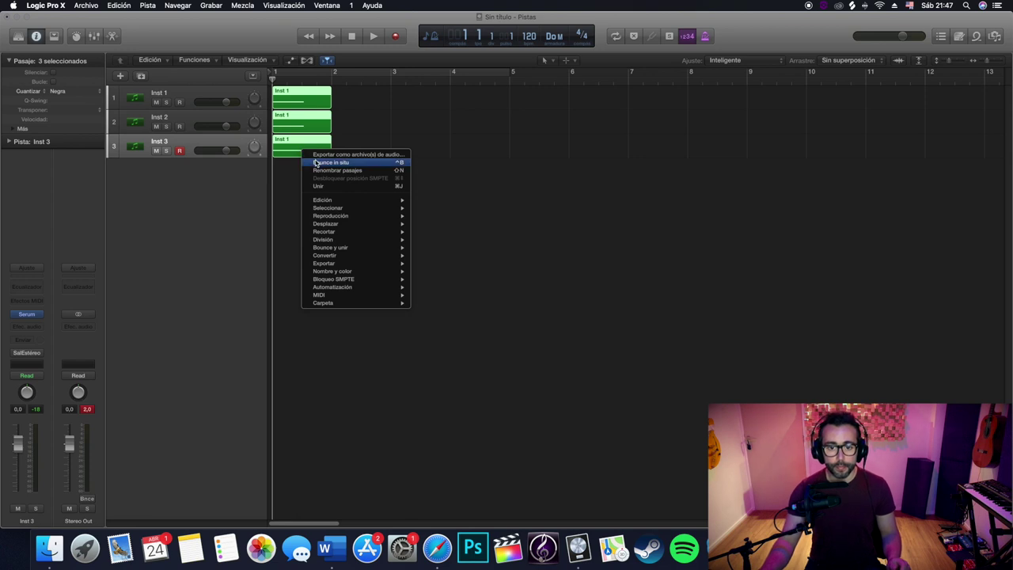
click(315, 162)
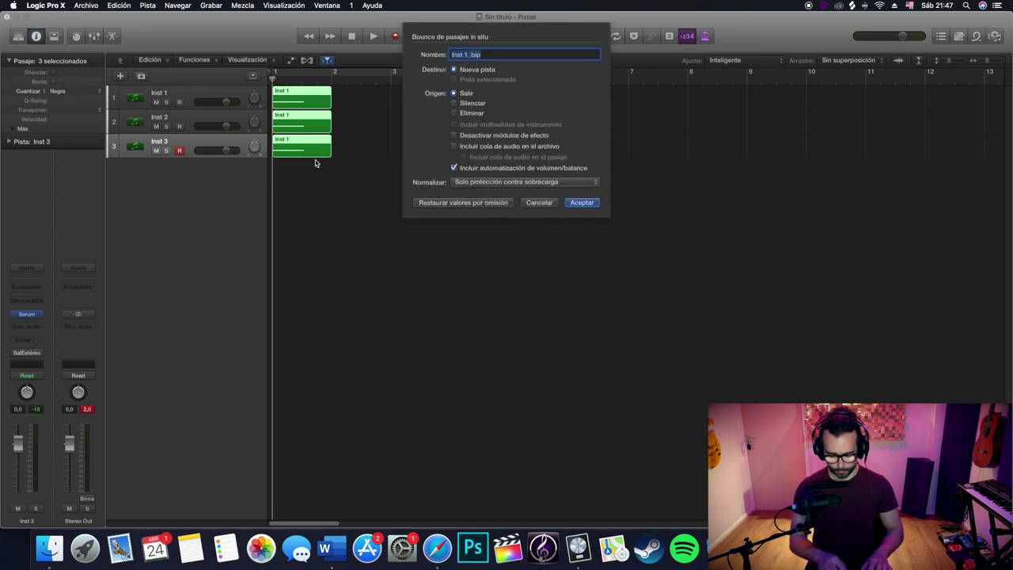
text(Gun fire dry)
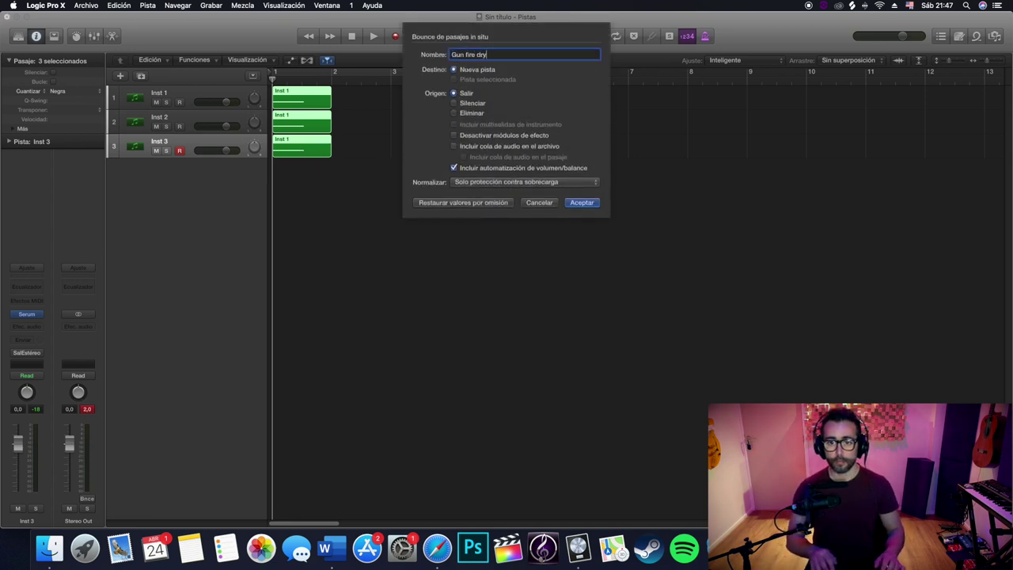
key(Return)
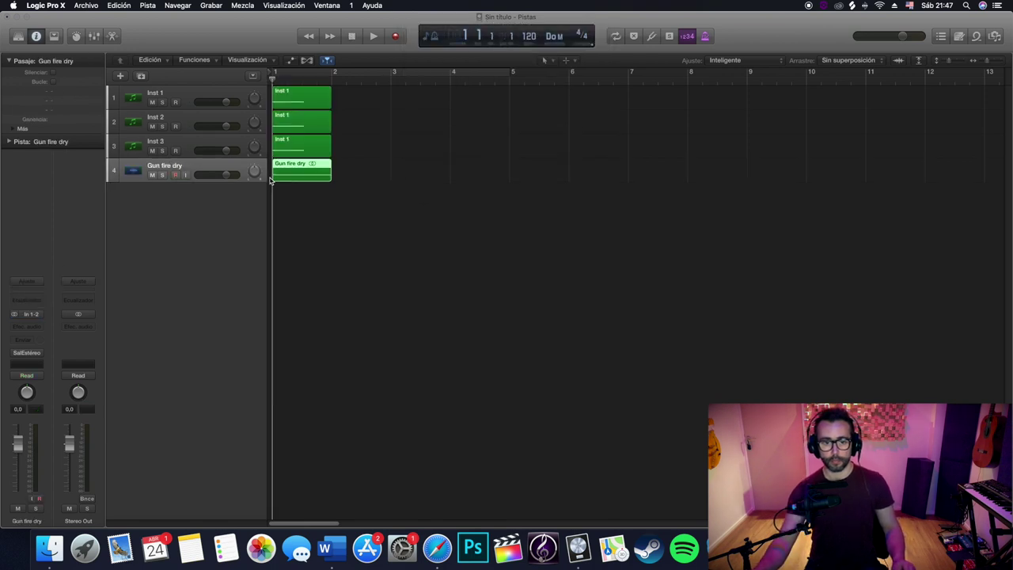
- Enlarge the track view and play back the bounced Gun fire dry track
click(169, 148)
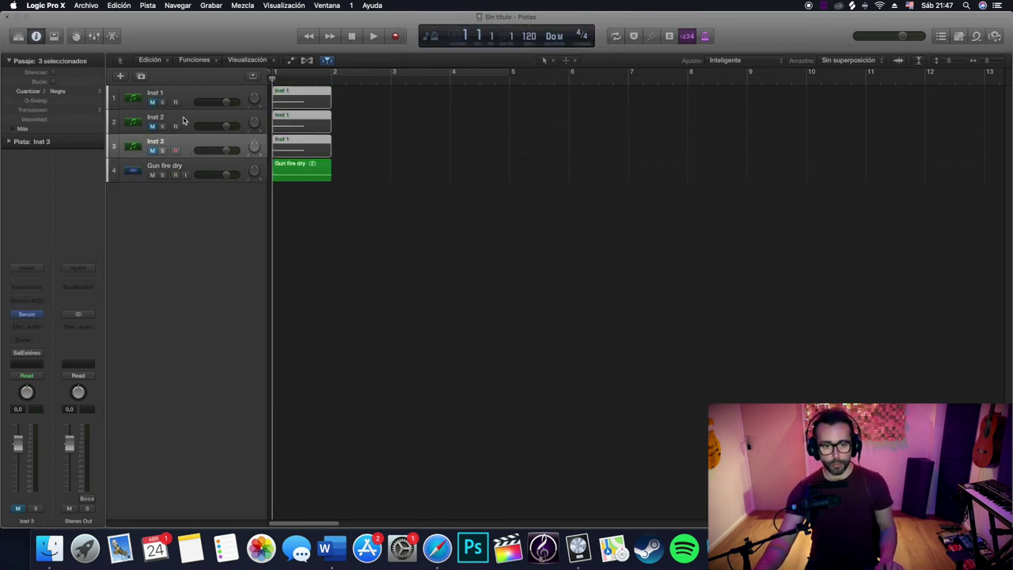
key(super+Down)
key(super+Right)
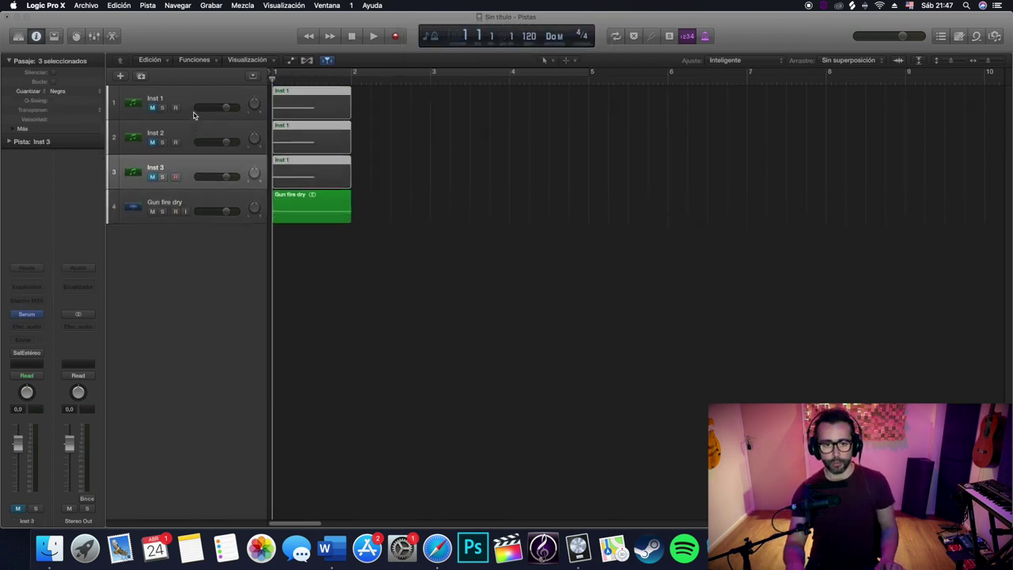
key(super+Right)
key(super+Right)
key(super+Right)
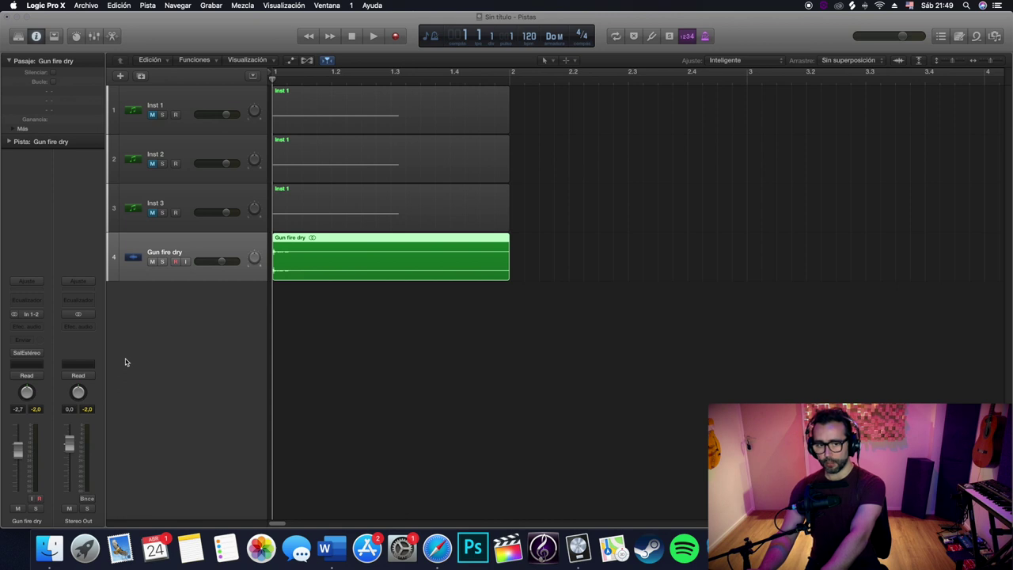
key(space)
key(space)
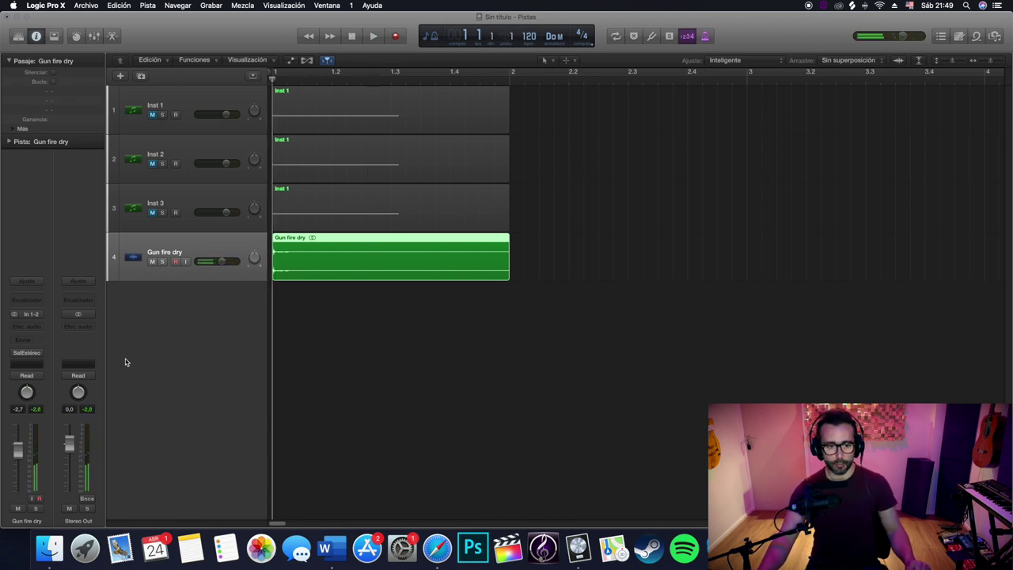
- Insert a stereo Space Designer reverb on the Gun fire dry track
click(34, 326)
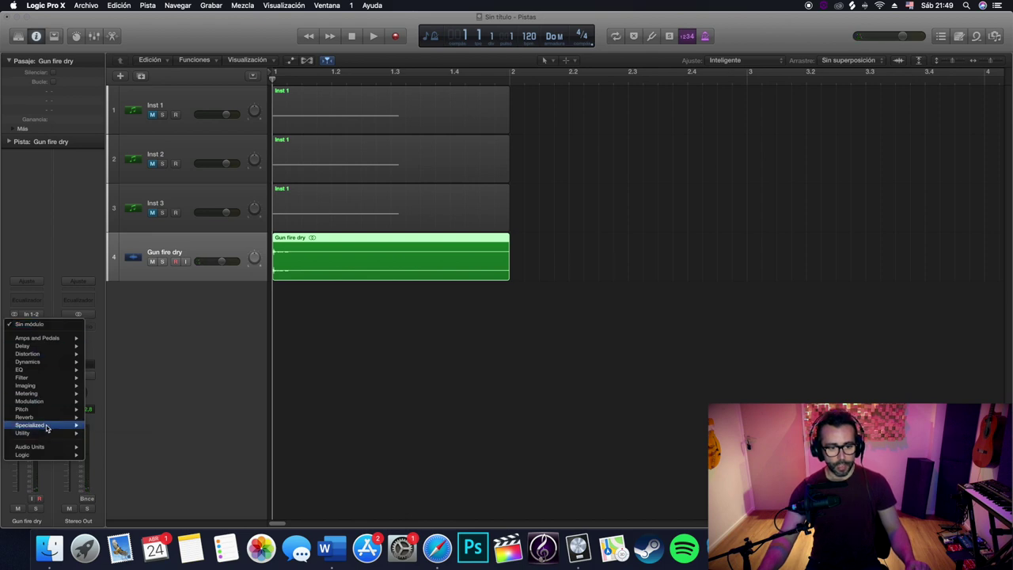
mouse_move(24, 417)
mouse_move(110, 434)
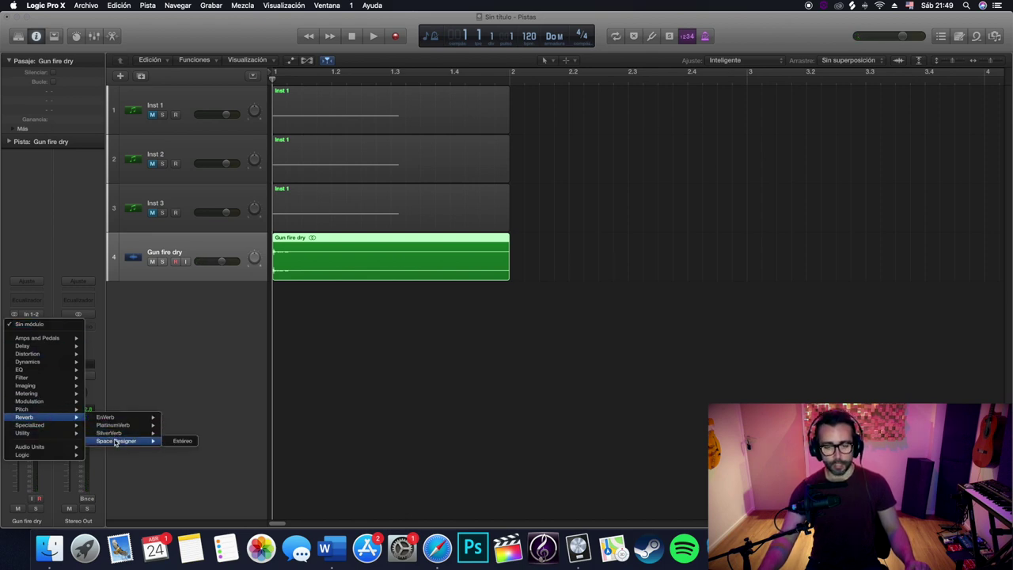
click(182, 433)
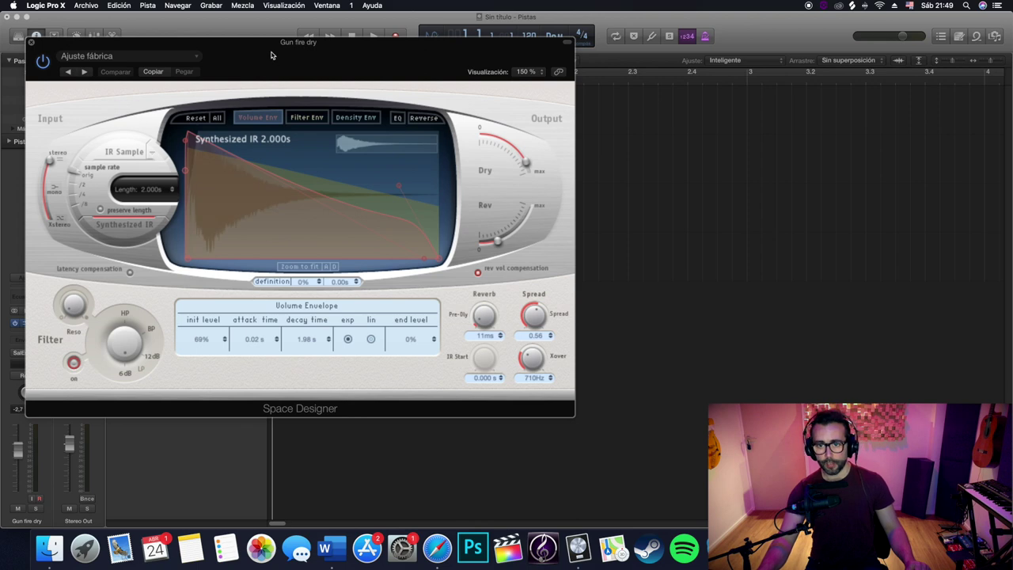
drag(269, 52, 456, 84)
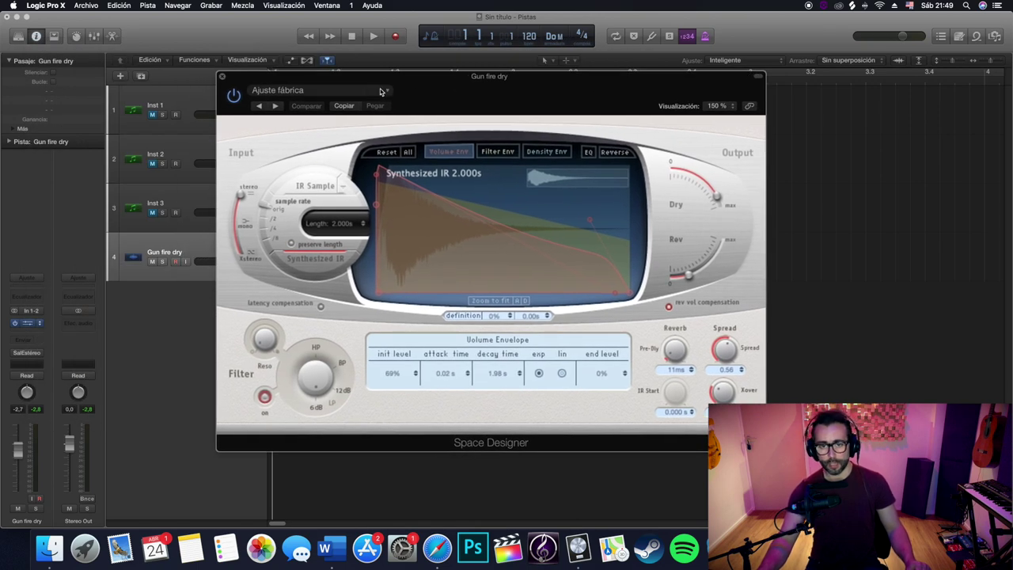
- Load the Medium Spaces > Outdoor Spaces > 1.4s Hi Woods Natural reverb preset
click(354, 94)
mouse_move(315, 278)
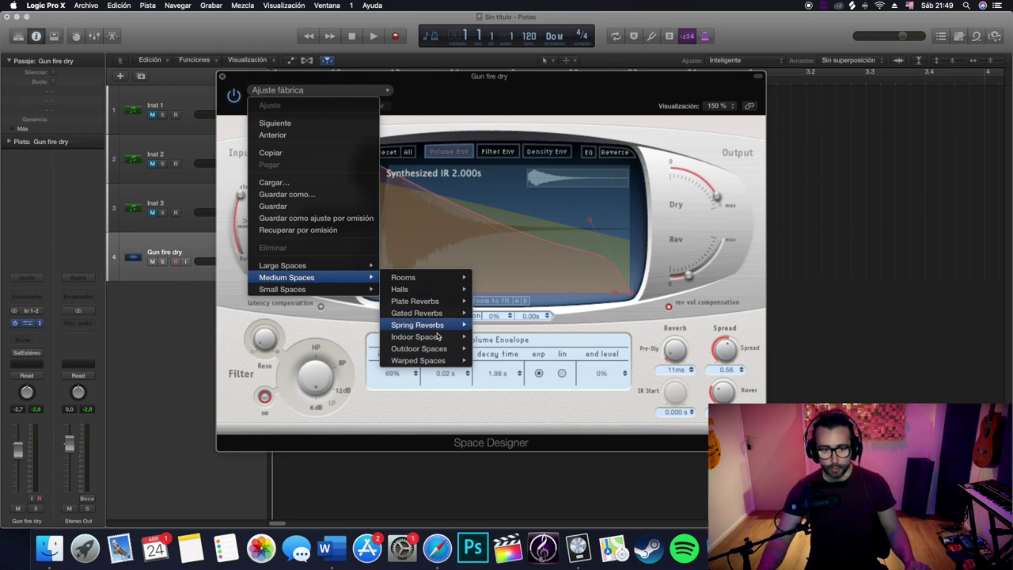
mouse_move(441, 354)
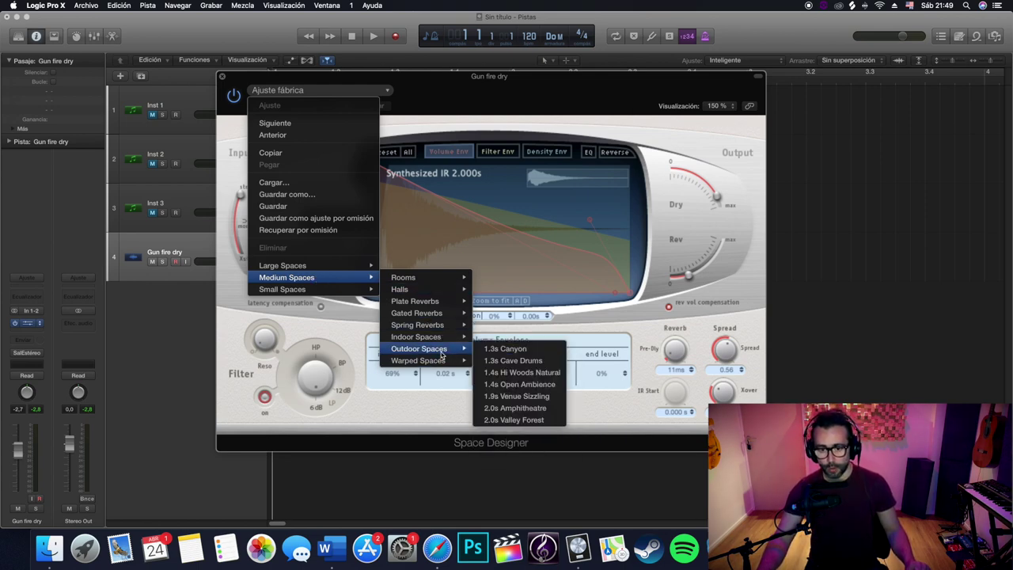
click(530, 373)
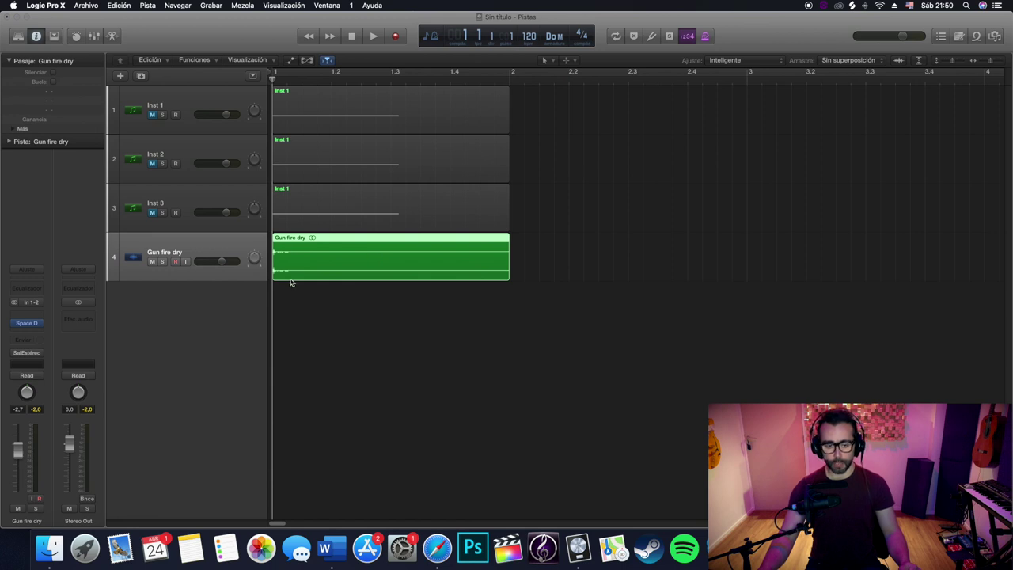
- Put the gunshot region on a new Audio 2 track and mute Gun fire dry
key(super+a)
click(340, 317)
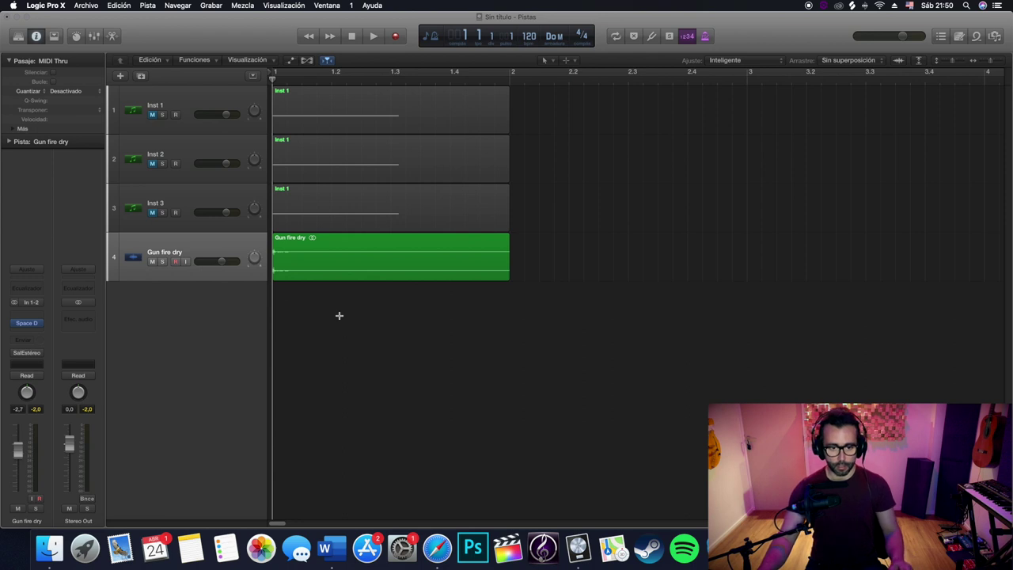
key(alt+super+a)
drag(344, 247, 305, 262)
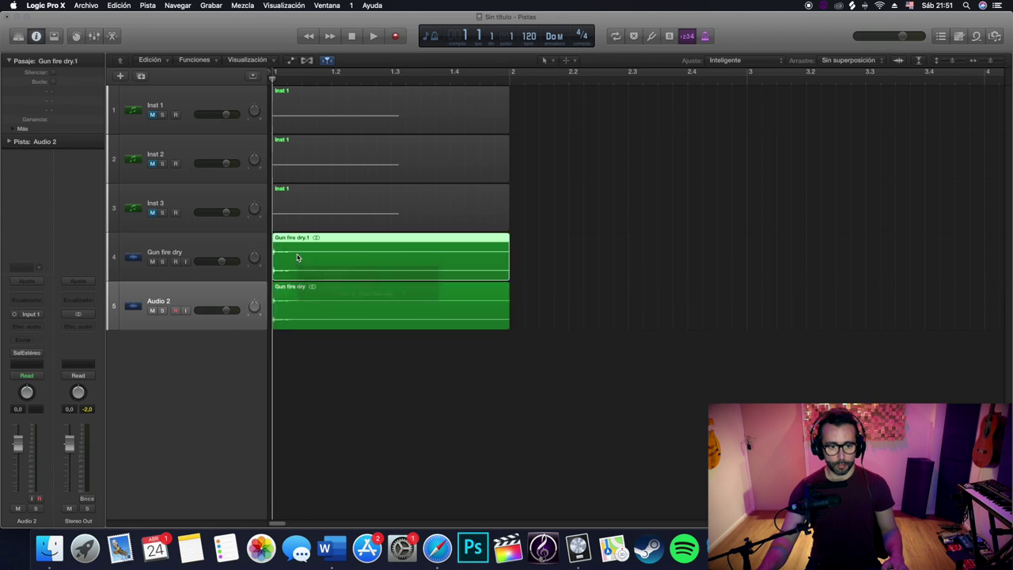
click(154, 261)
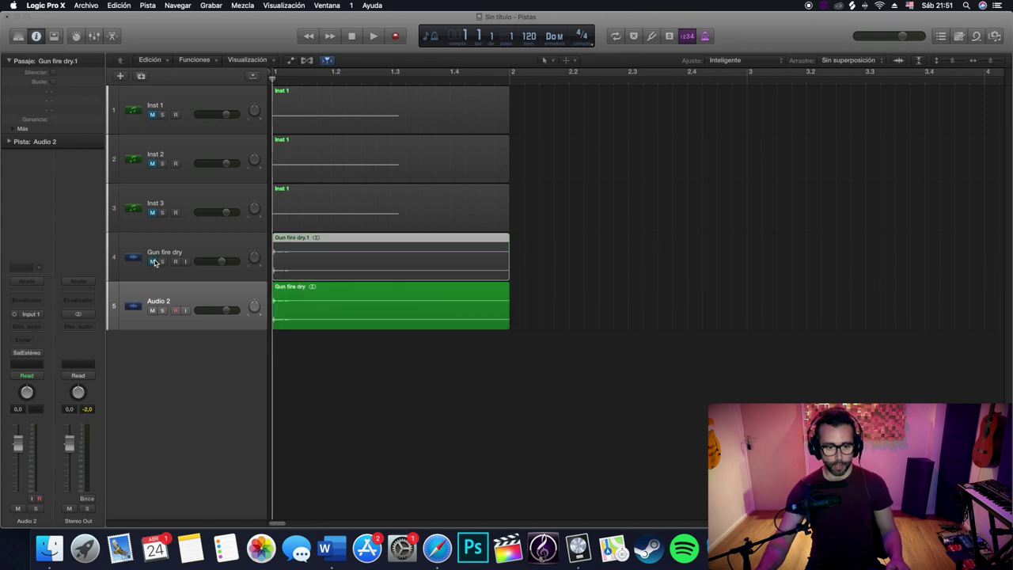
- Add audio tracks up to Audio 10 and copy the gunshot onto Audio 3, slightly later
click(199, 294)
key(super+d)
key(super+d)
key(super+d)
key(super+d)
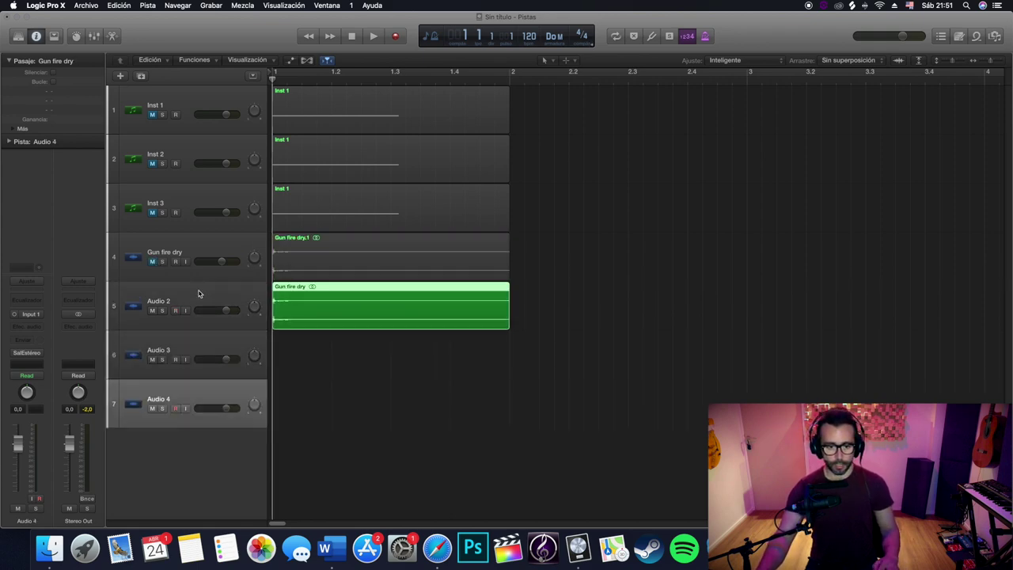
key(super+d)
key(super+d)
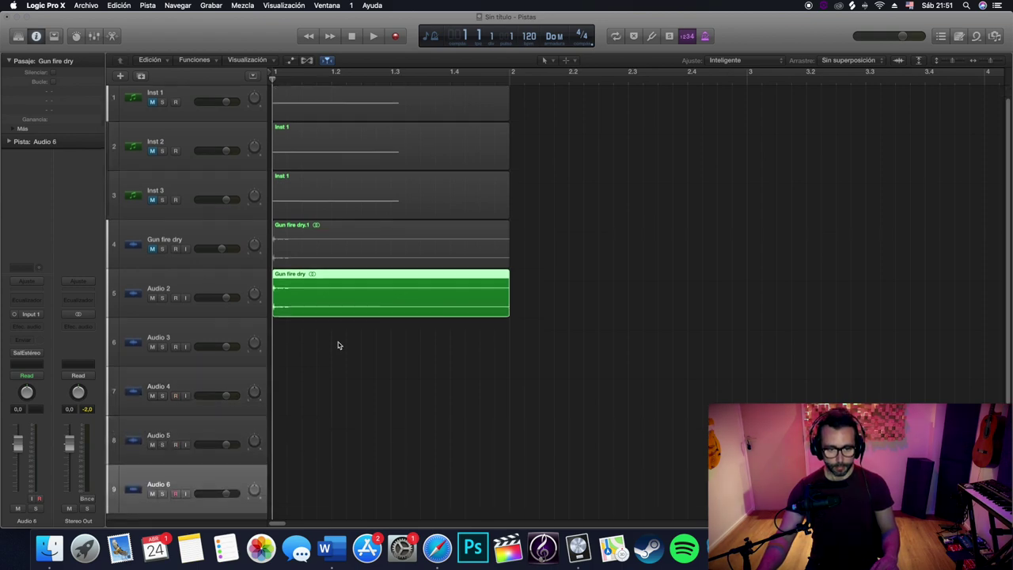
key(super+d)
key(super+d)
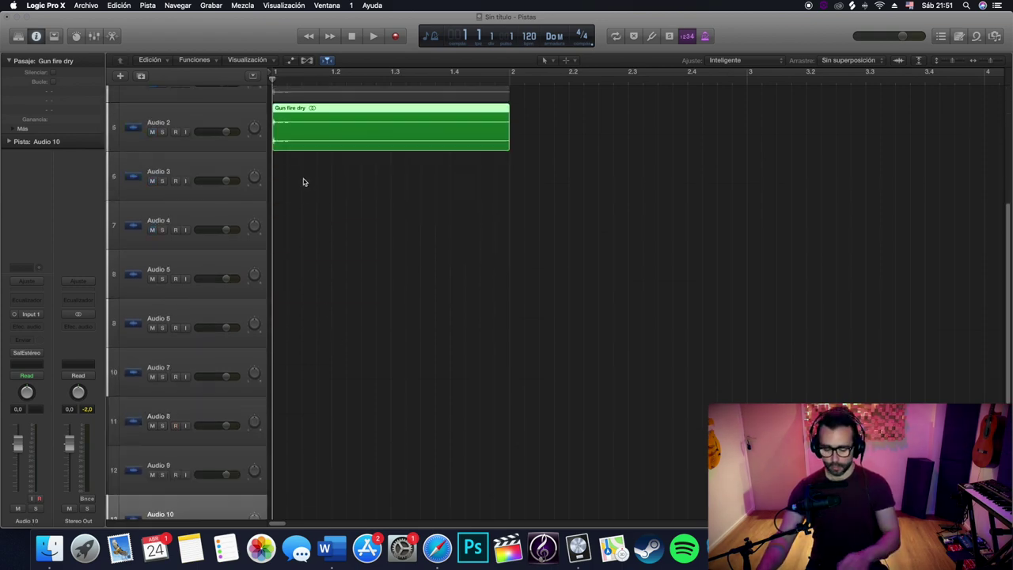
key(super+Right)
key(super+Right)
key(super+Right)
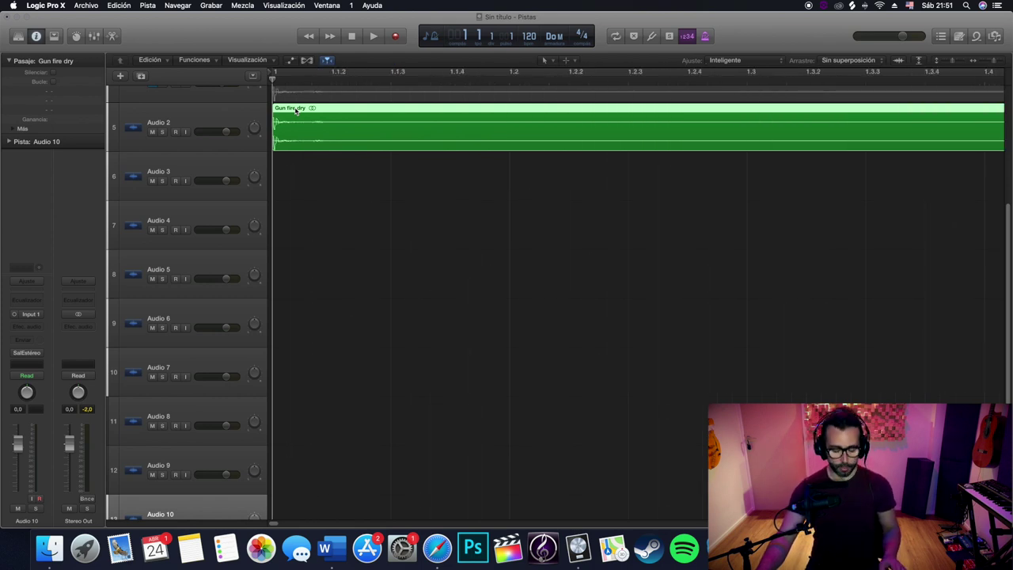
mouse_move(295, 111)
mouse_down()
mouse_move(293, 181)
mouse_move(370, 185)
mouse_move(355, 182)
mouse_move(364, 183)
mouse_move(309, 104)
mouse_move(288, 129)
mouse_move(305, 125)
mouse_up()
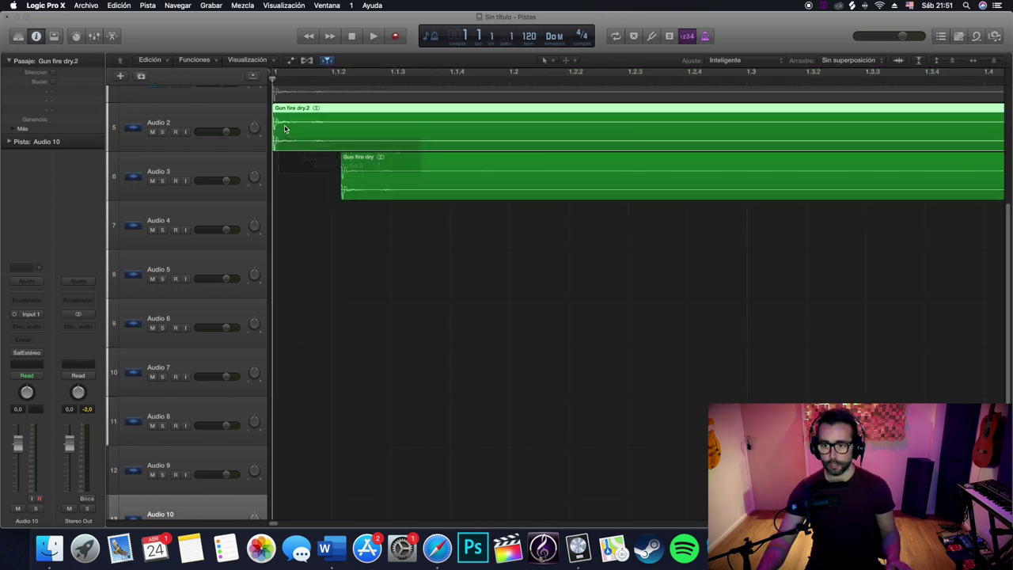
- Set Snap to absolute value, align the Audio 3 gunshot to the grid, and play both
key(c)
click(780, 62)
click(763, 131)
key(c)
drag(371, 162, 372, 160)
key(space)
key(space)
- Copy the staggered gunshots down the tracks, ending with a later copy on Audio 10
drag(396, 240, 309, 113)
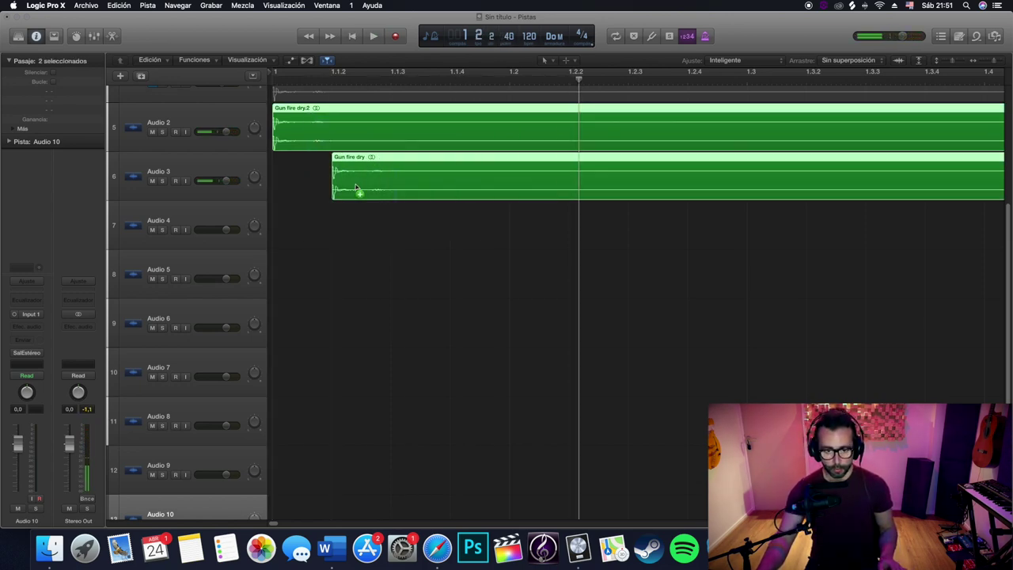
drag(366, 202, 425, 241)
key(super+Left)
key(super+Left)
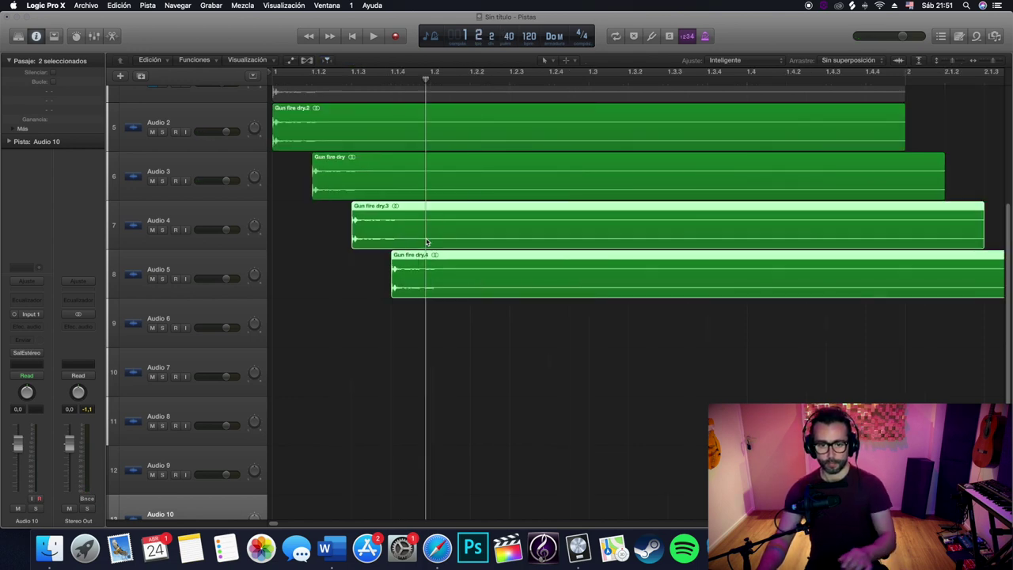
scroll(483, 317, up, 2)
drag(505, 324, 465, 332)
click(437, 450)
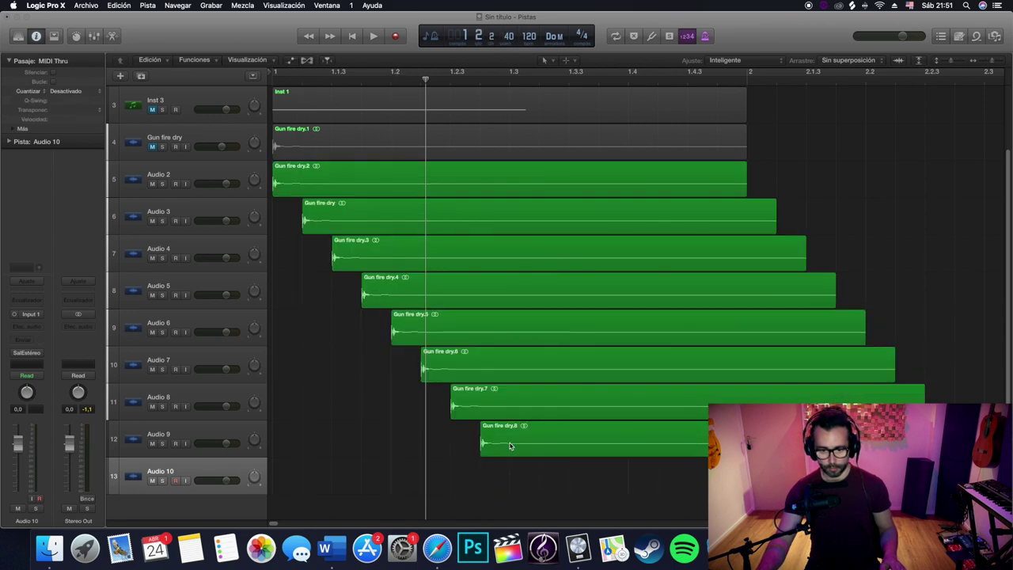
drag(512, 429, 543, 467)
- Select all nine gunshot tracks Audio 2–10
shift+click(209, 176)
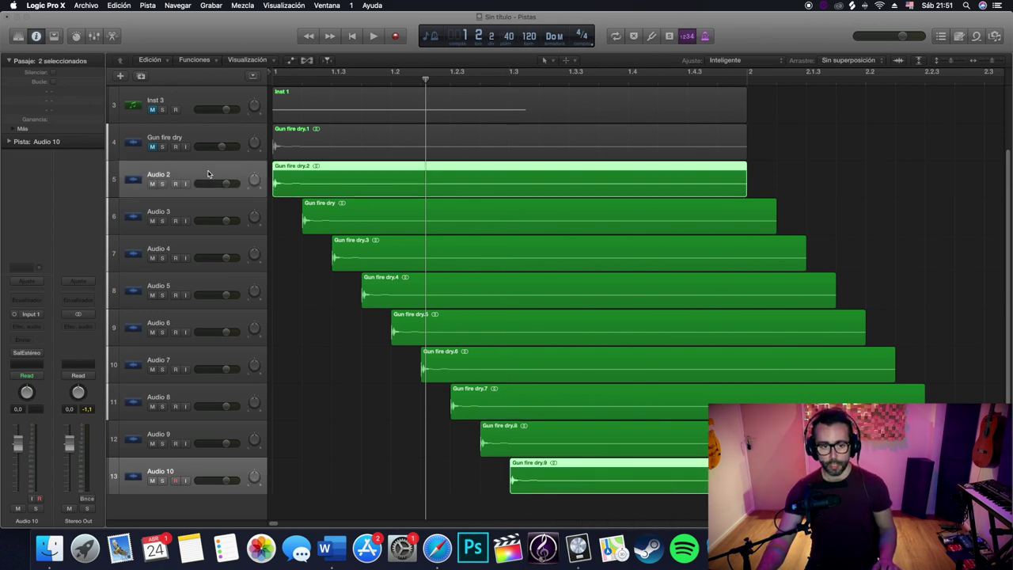
click(292, 289)
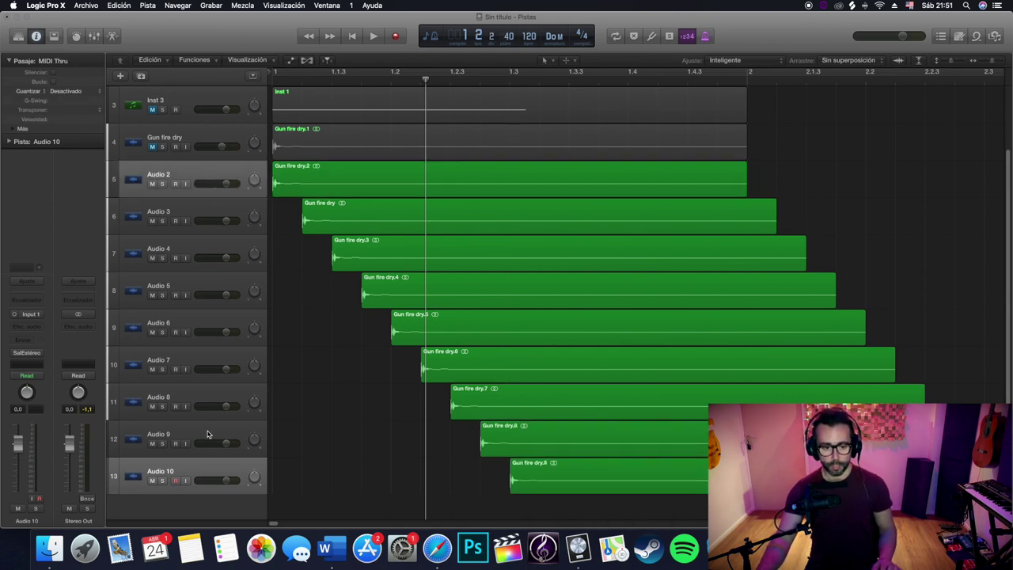
click(188, 475)
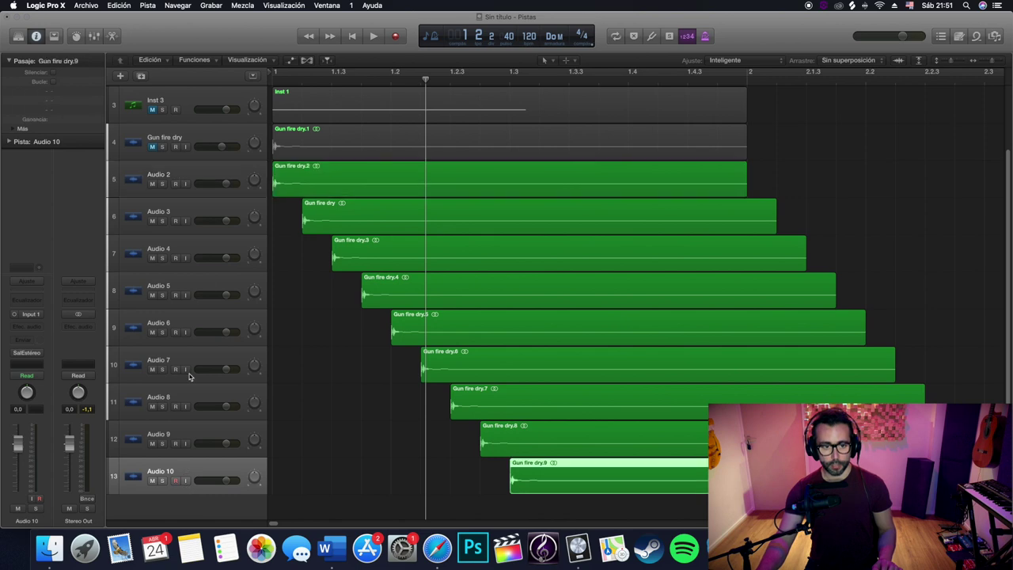
shift+click(182, 170)
- Group Audio 2–10 into a collapsed summing track stack named Suma 1
right_click(181, 169)
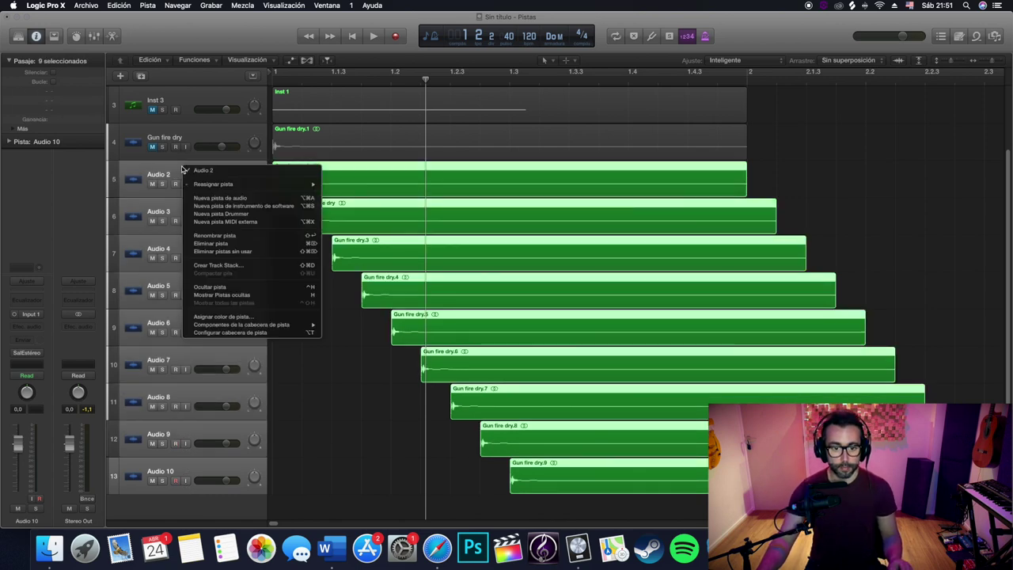
mouse_move(189, 187)
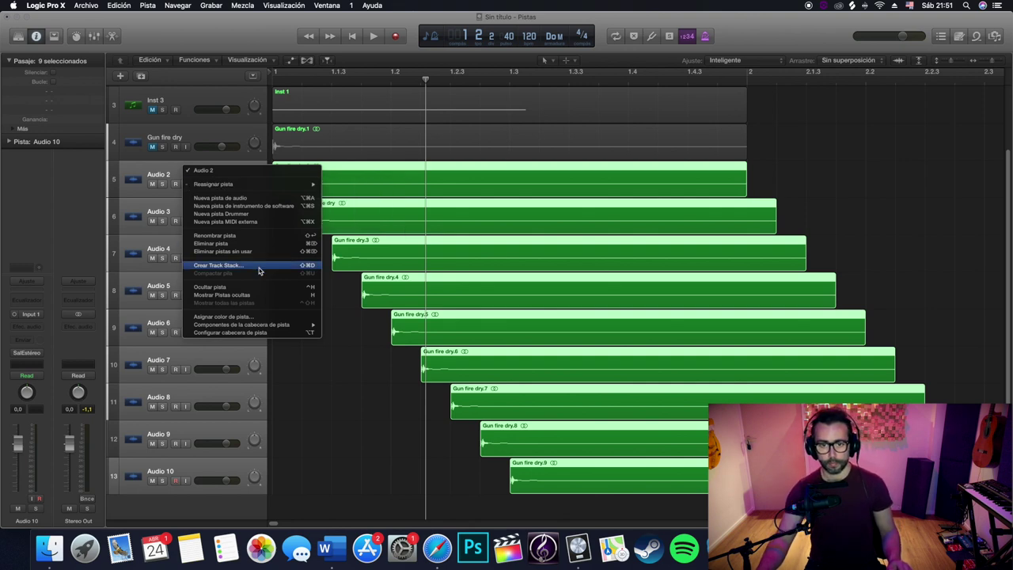
click(258, 266)
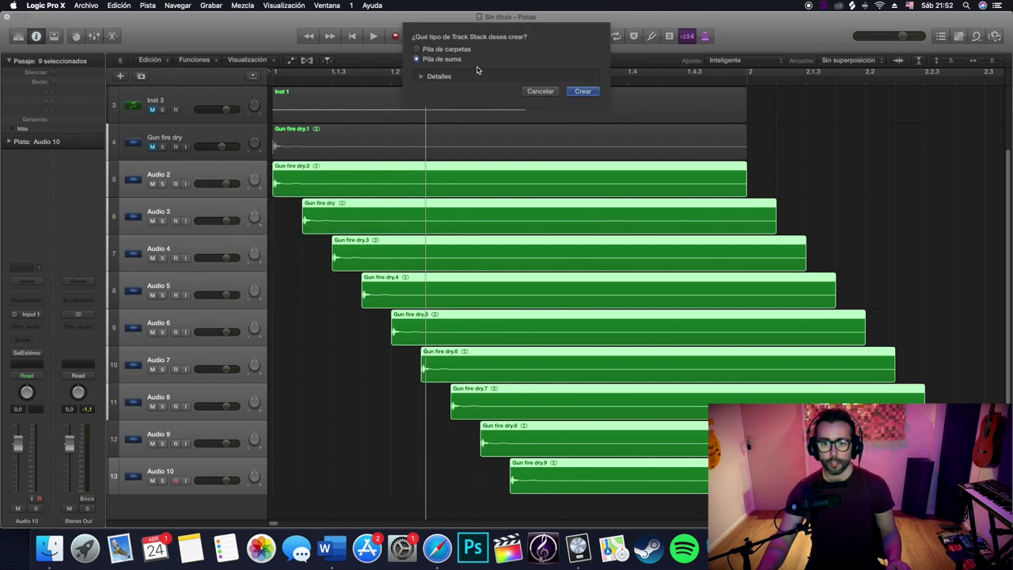
click(592, 94)
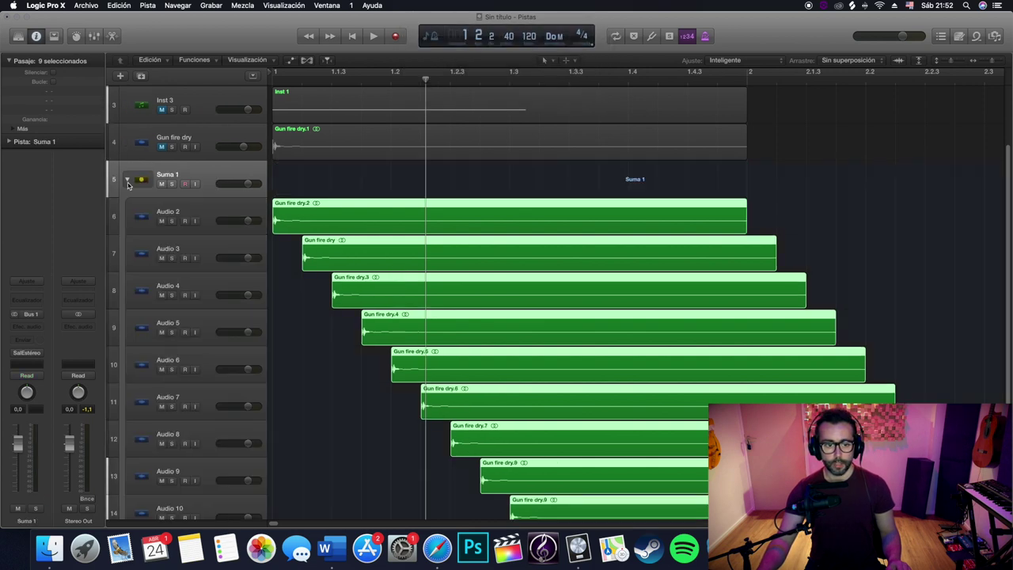
click(127, 181)
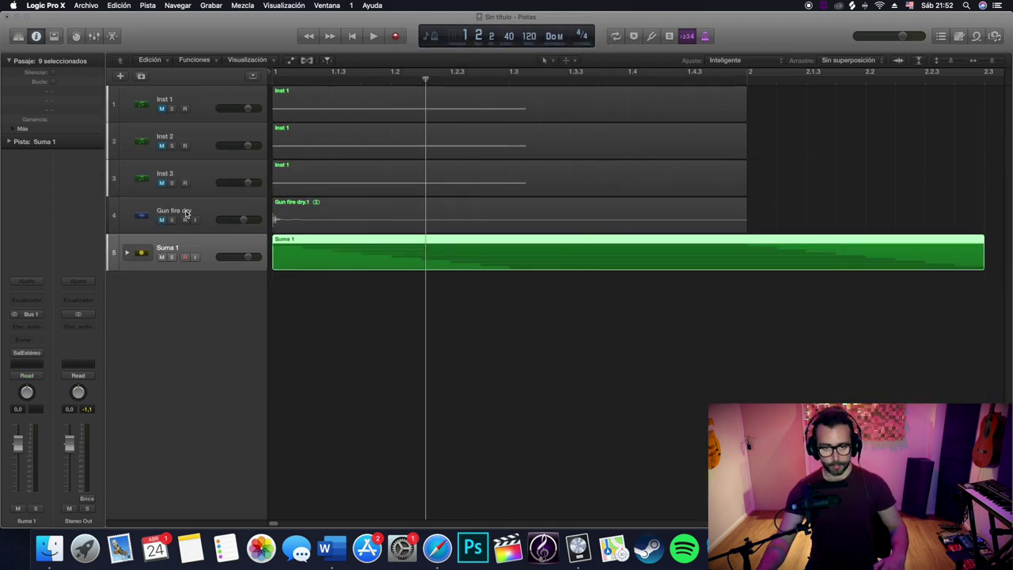
- Copy the Space D reverb onto Suma 1 in the Mixer, then play the session
key(super+2)
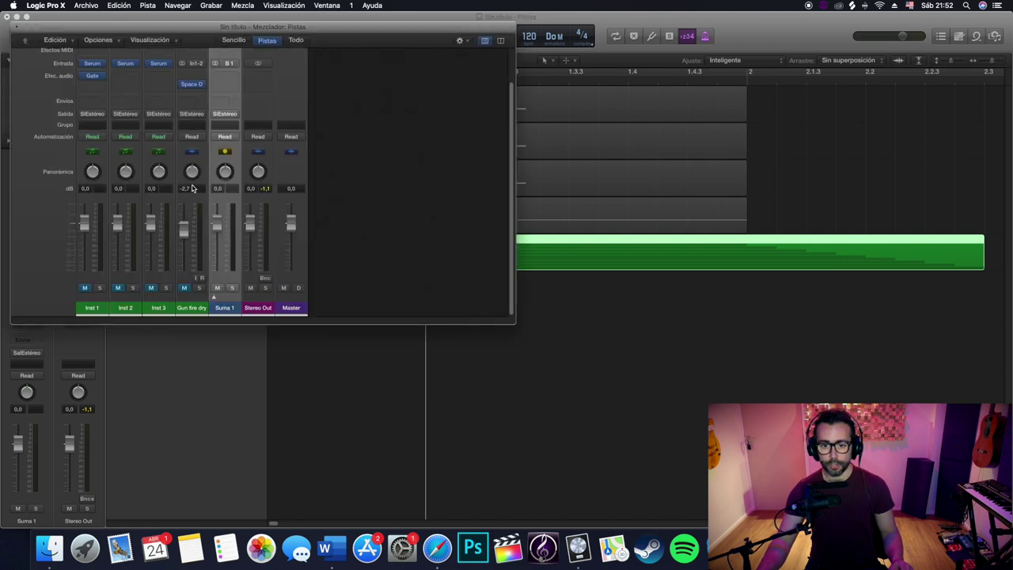
drag(203, 33, 545, 118)
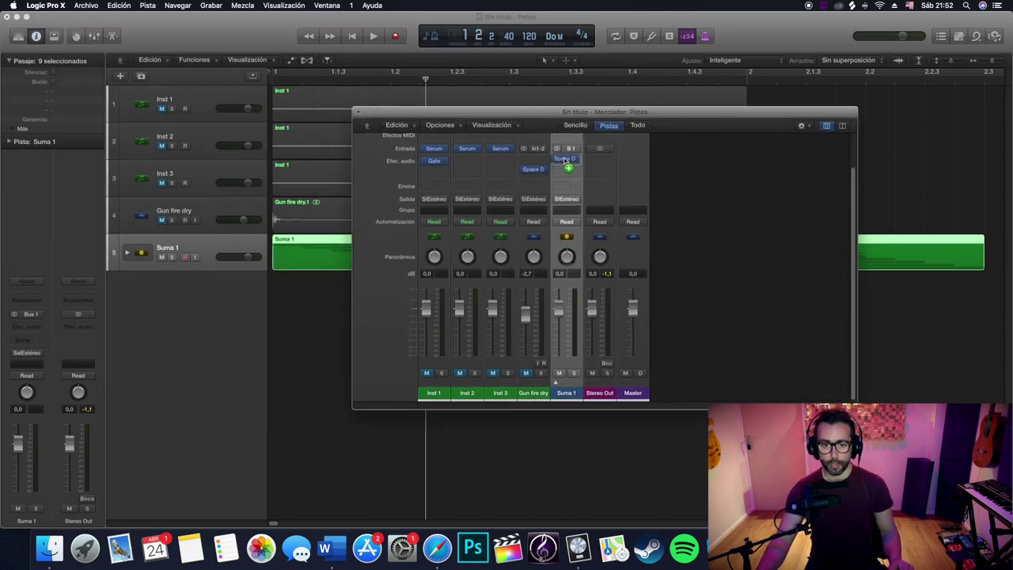
drag(564, 160, 565, 162)
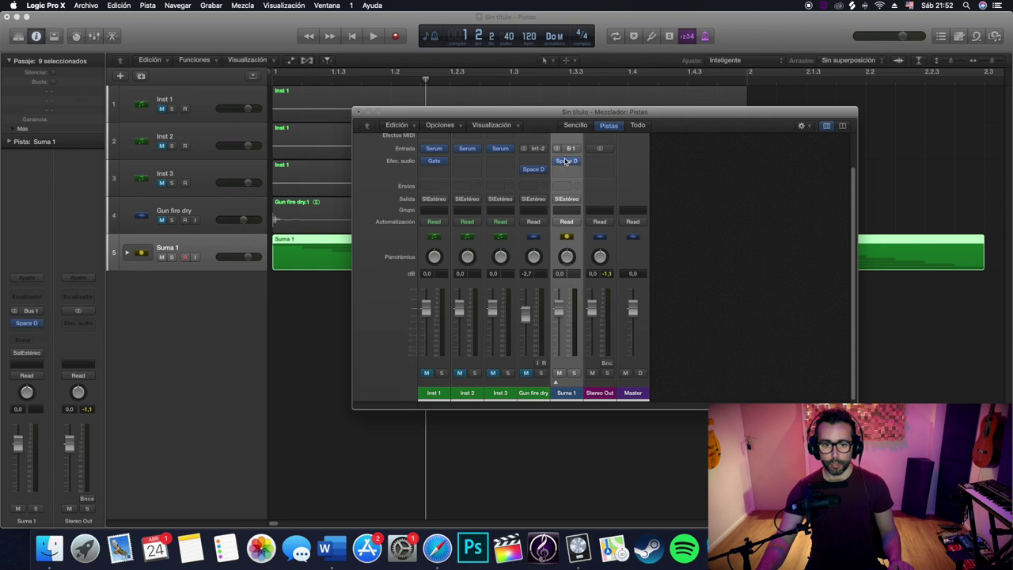
click(359, 112)
key(space)
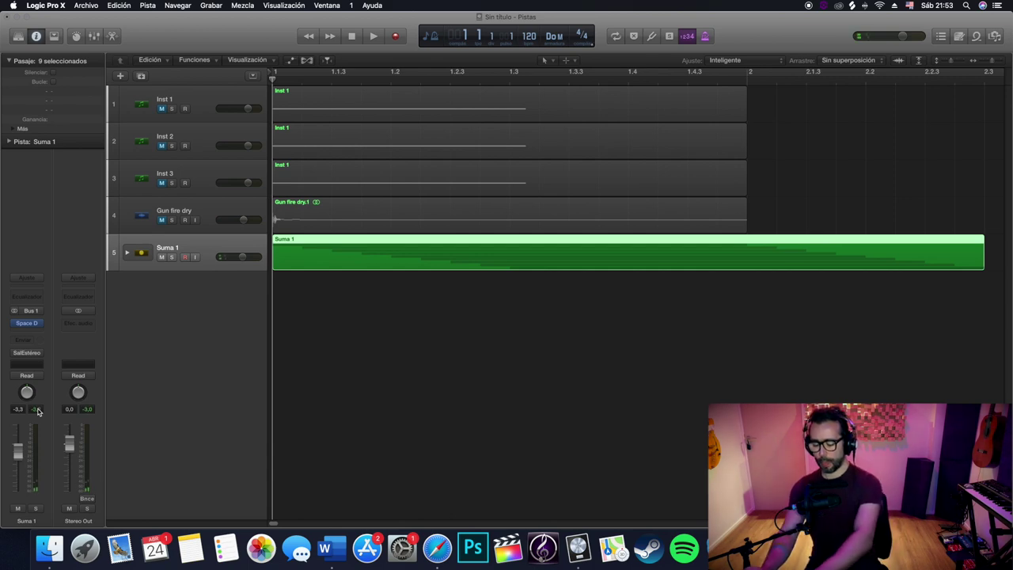
key(space)
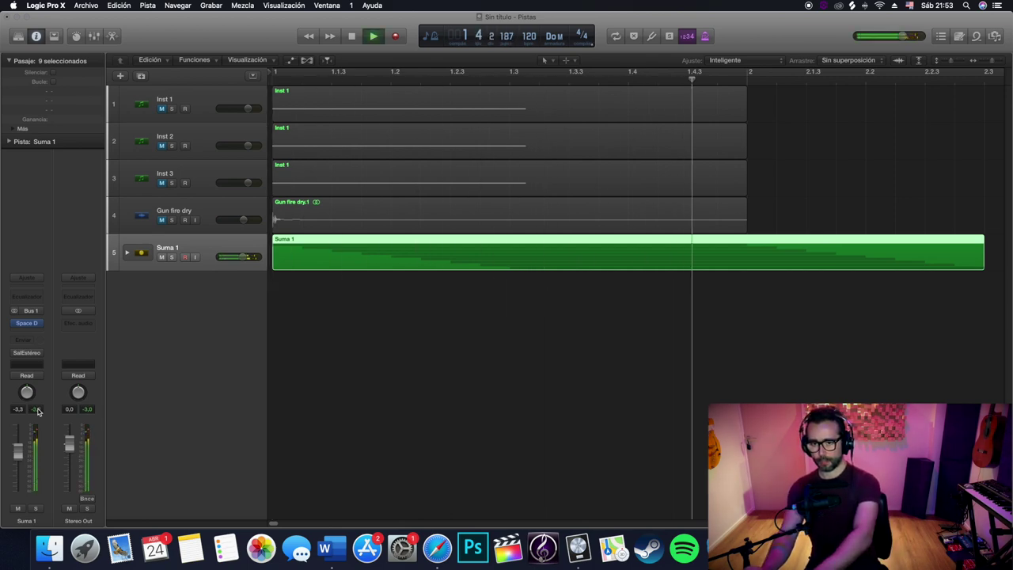
key(space)
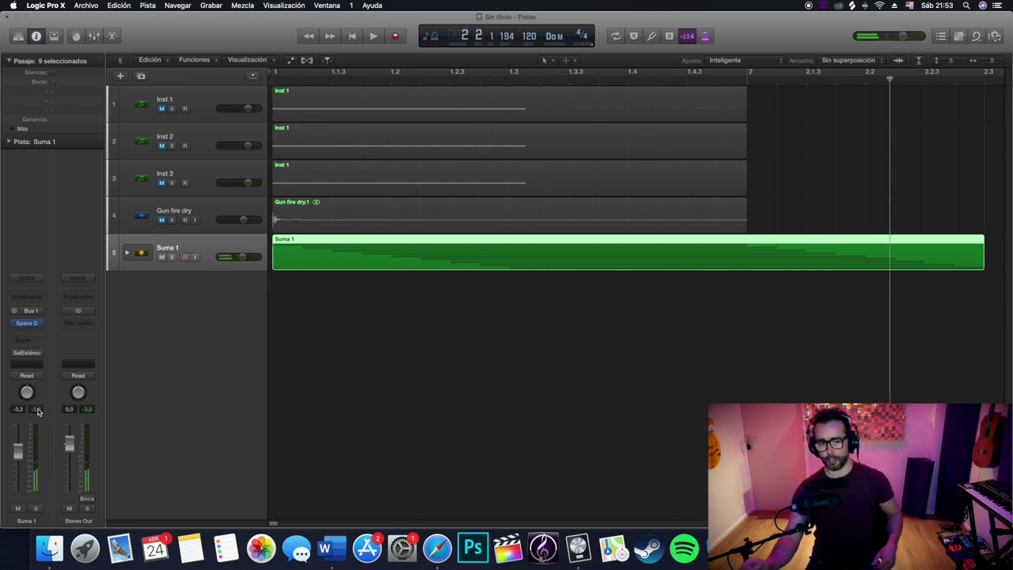